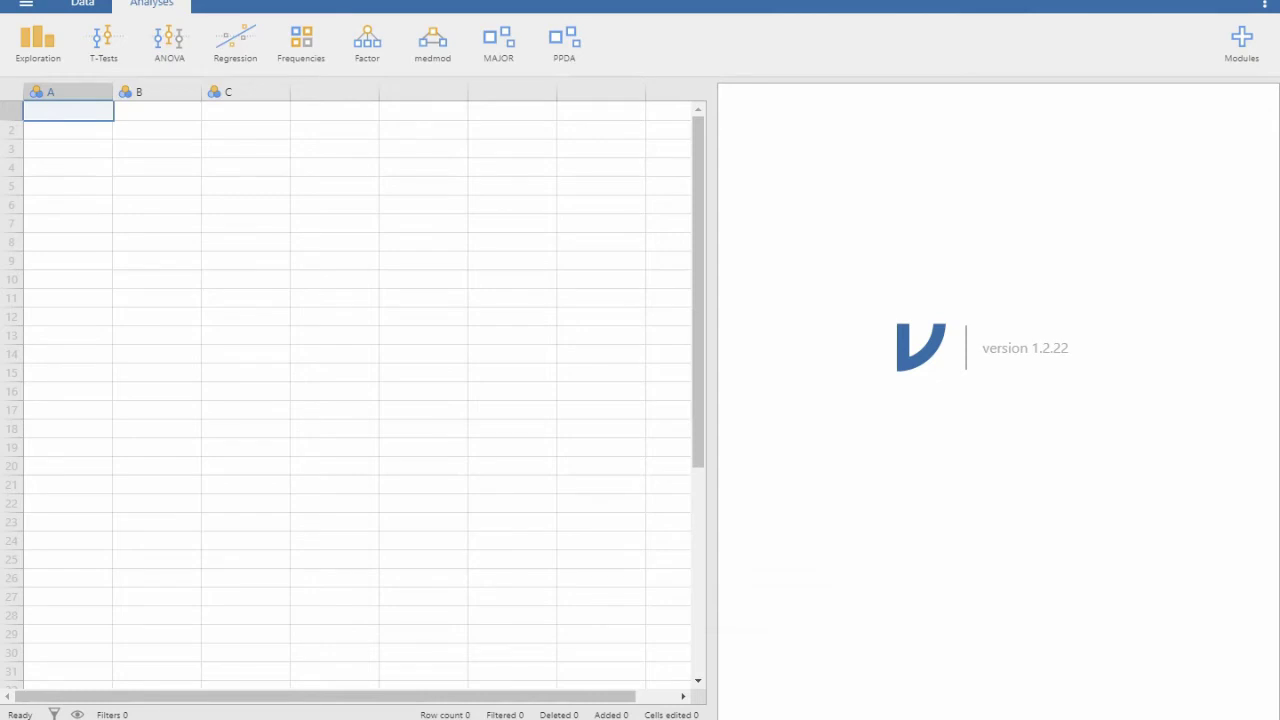
Import the "Fictitious data" SPSS file from the Mind Weavers folder
{"action": "left_click", "coordinate": [26, 3]}
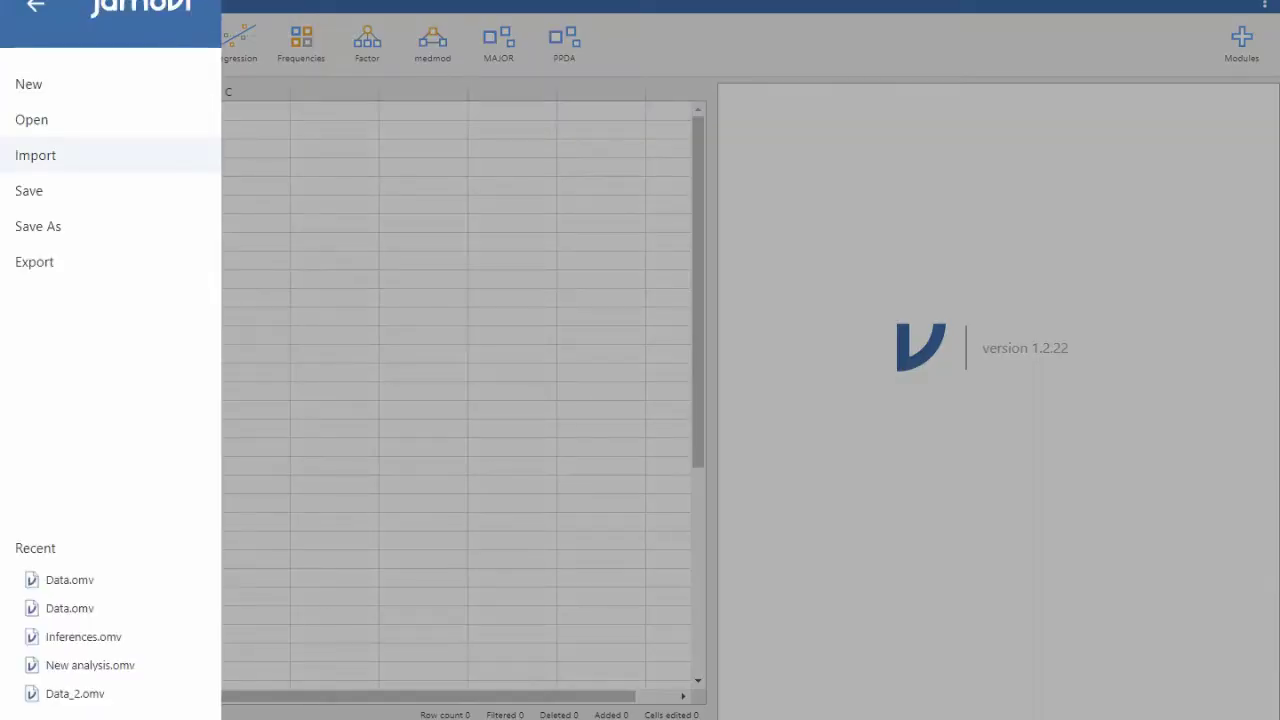
{"action": "left_click", "coordinate": [35, 155]}
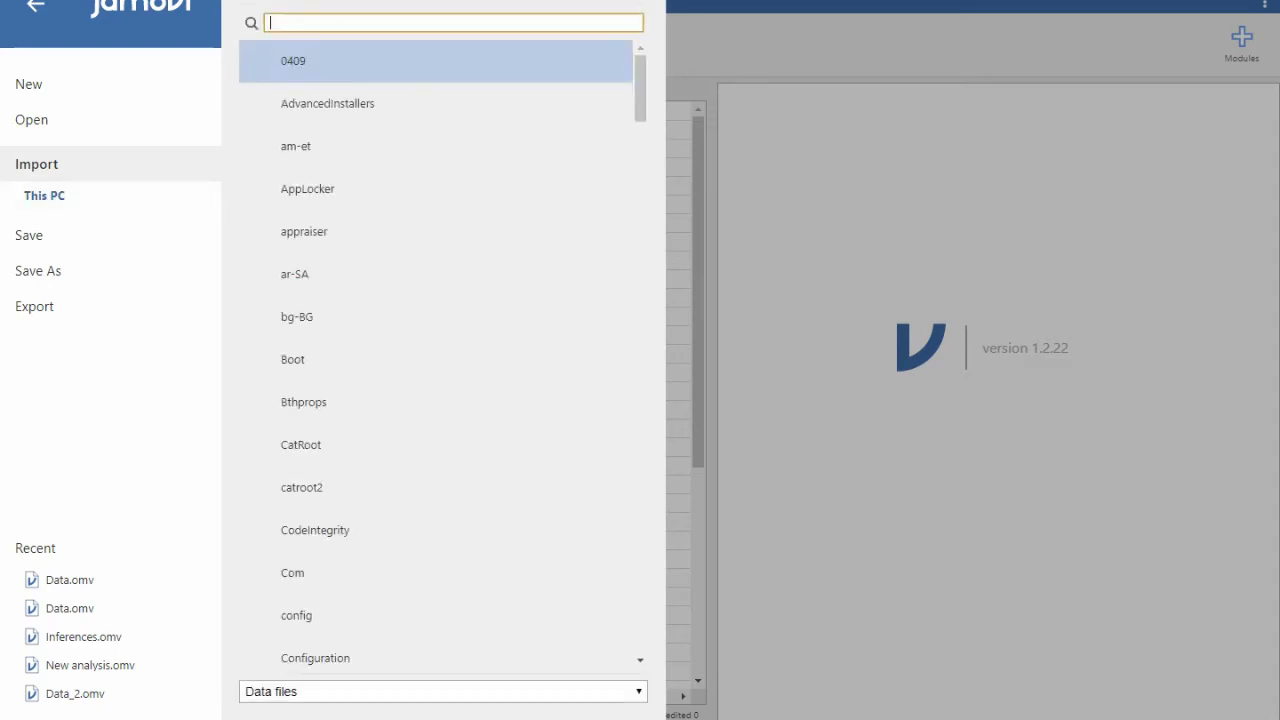
{"action": "left_click", "coordinate": [605, 2]}
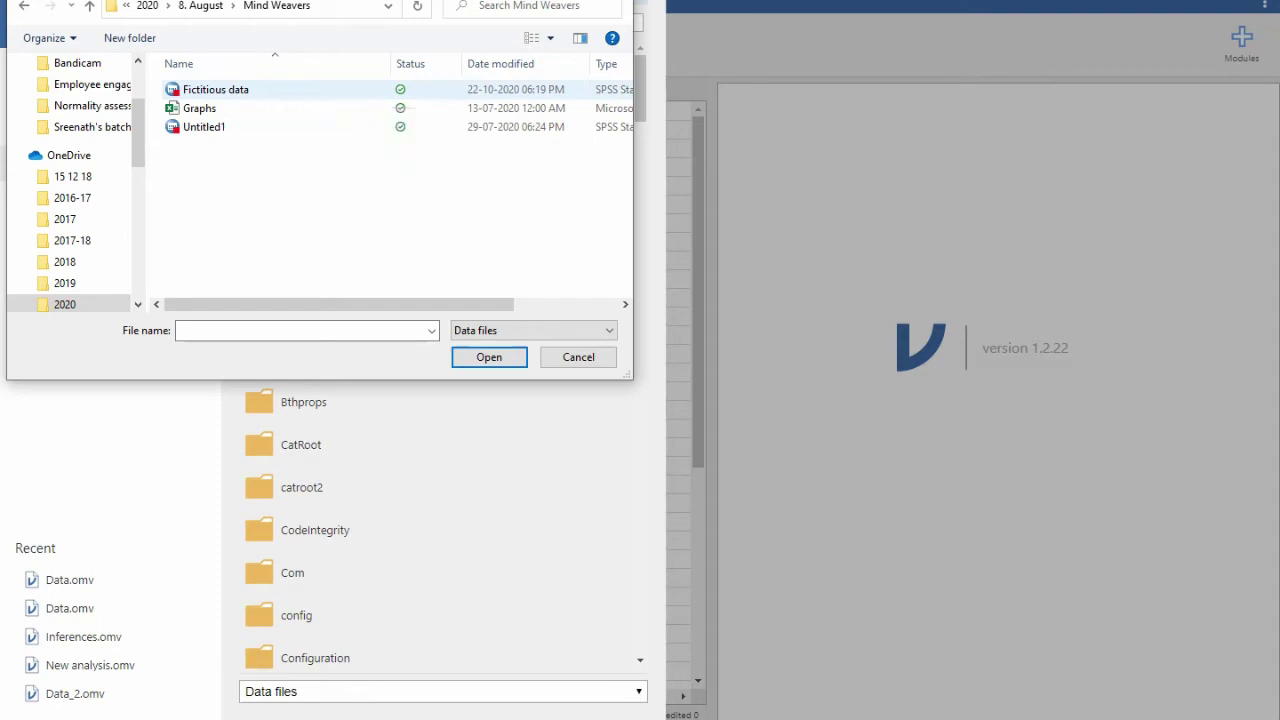
{"action": "left_click", "coordinate": [238, 90]}
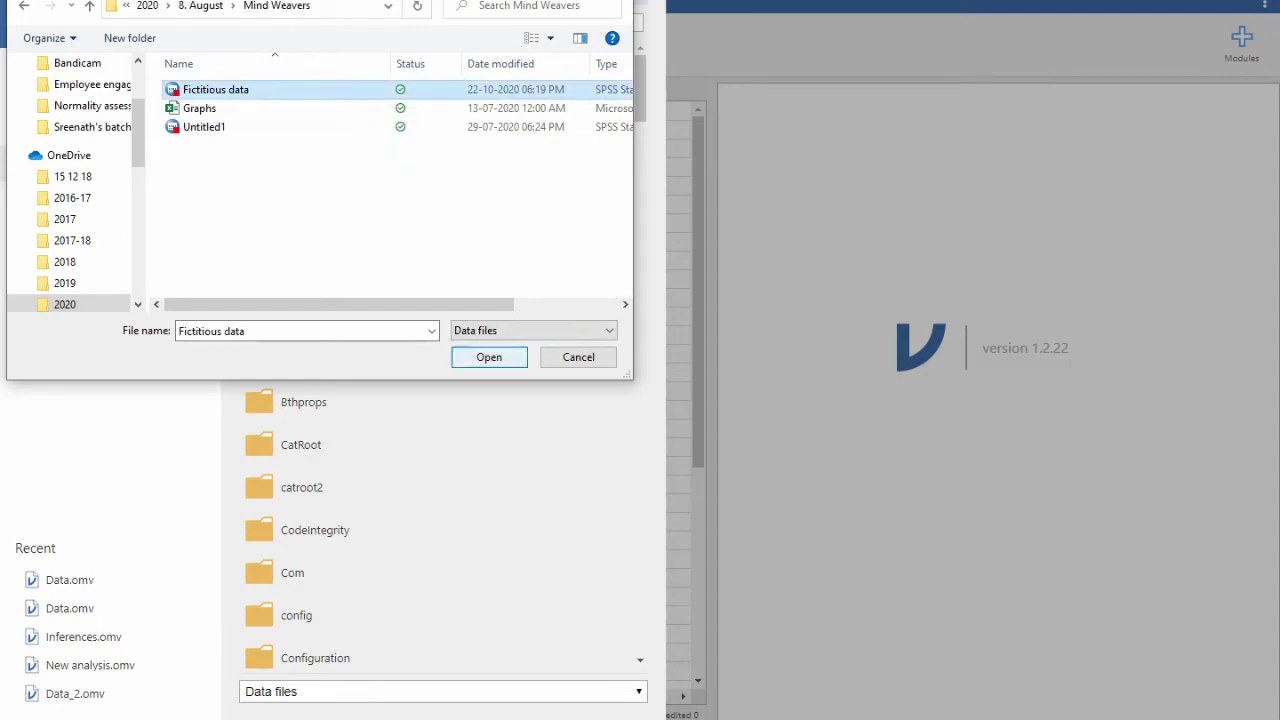
{"action": "left_click", "coordinate": [489, 357]}
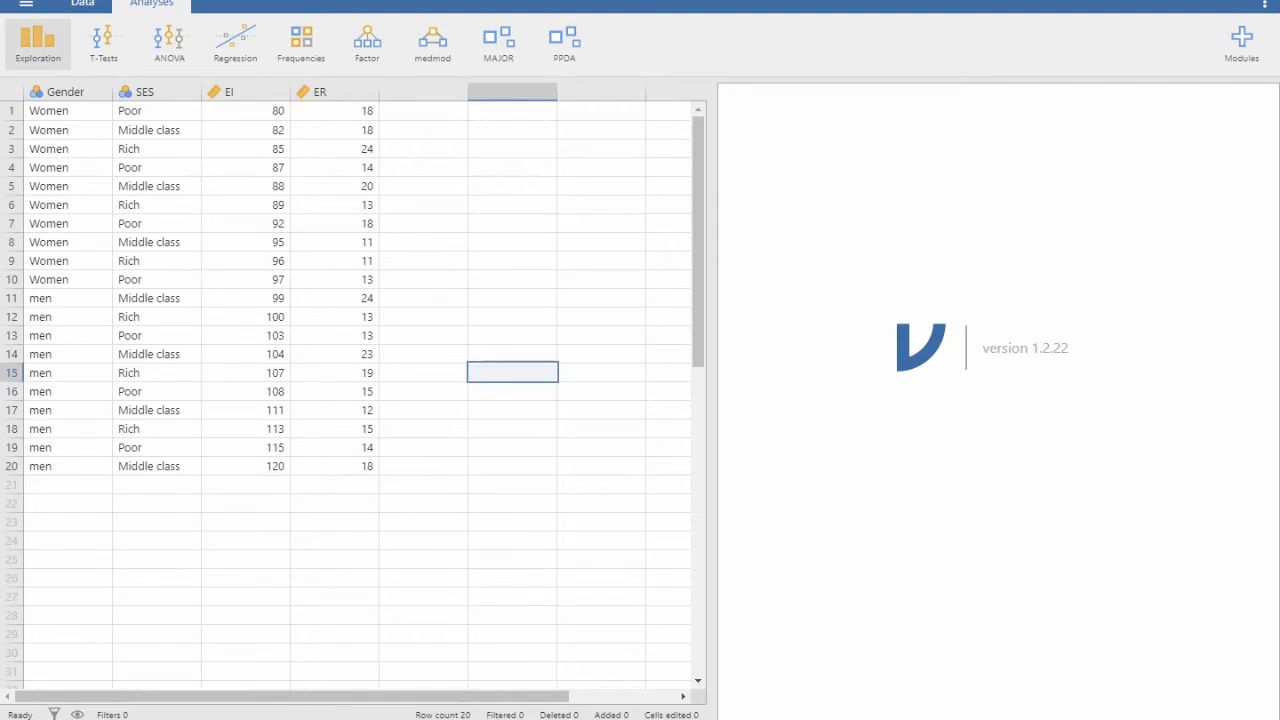
Start a Descriptives analysis, adding skewness, kurtosis and Shapiro-Wilk and leaving out N, missing and median
{"action": "left_click", "coordinate": [38, 45]}
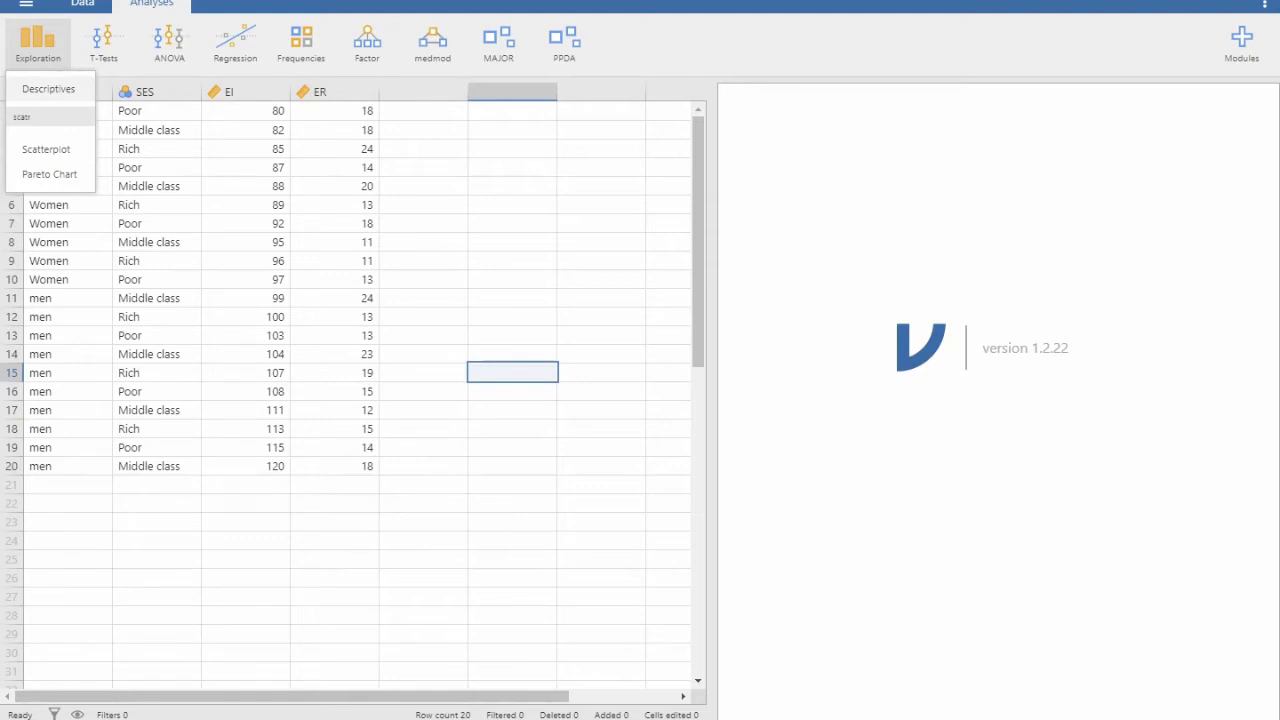
{"action": "left_click", "coordinate": [48, 89]}
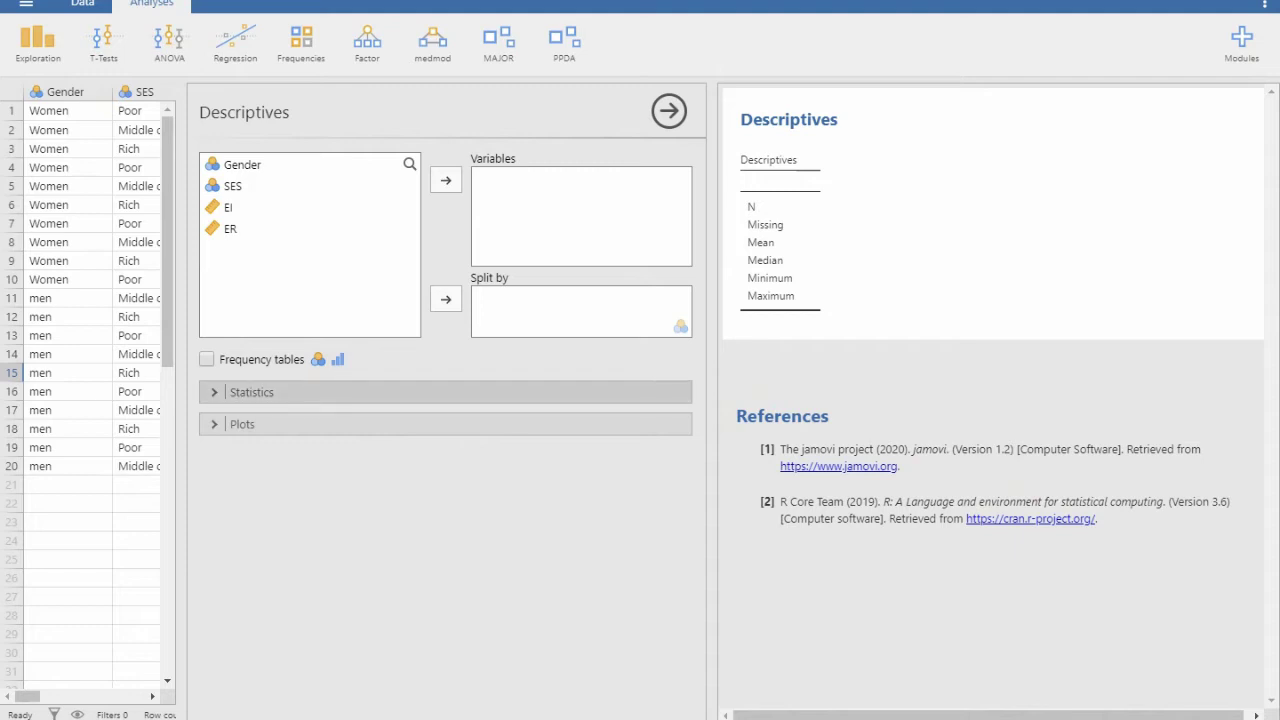
{"action": "left_click", "coordinate": [251, 392]}
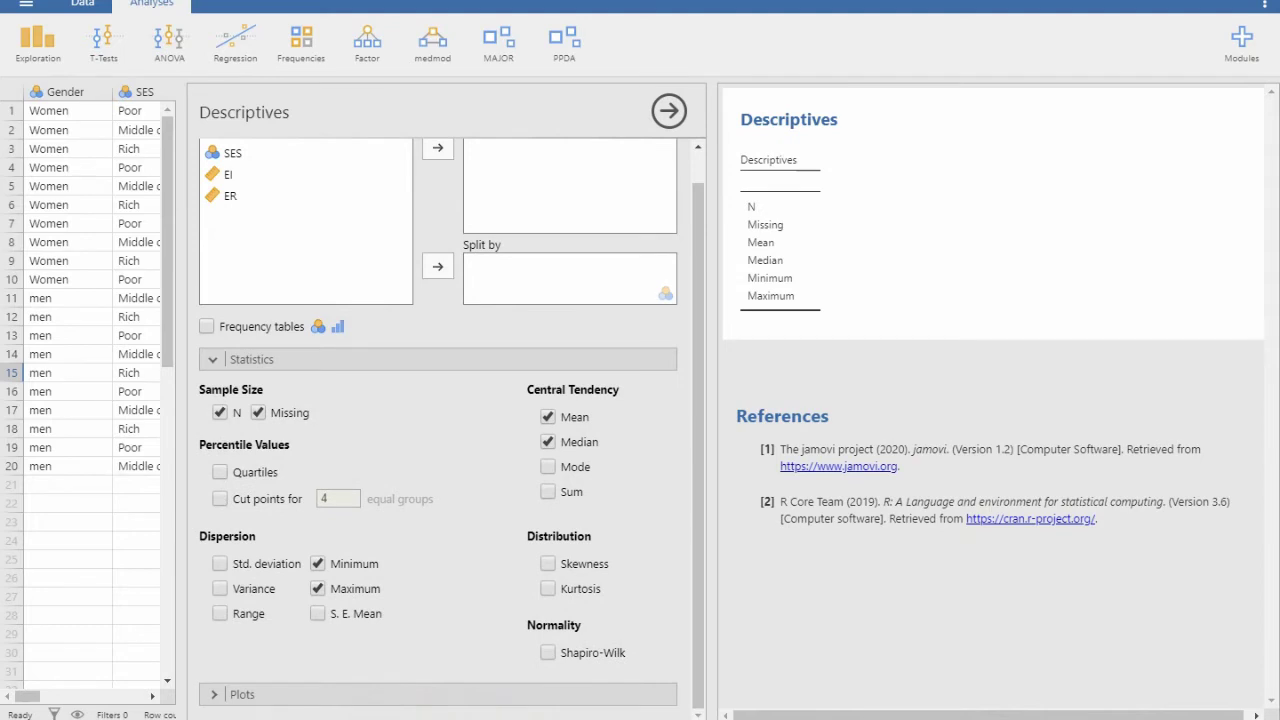
{"action": "left_click", "coordinate": [547, 441]}
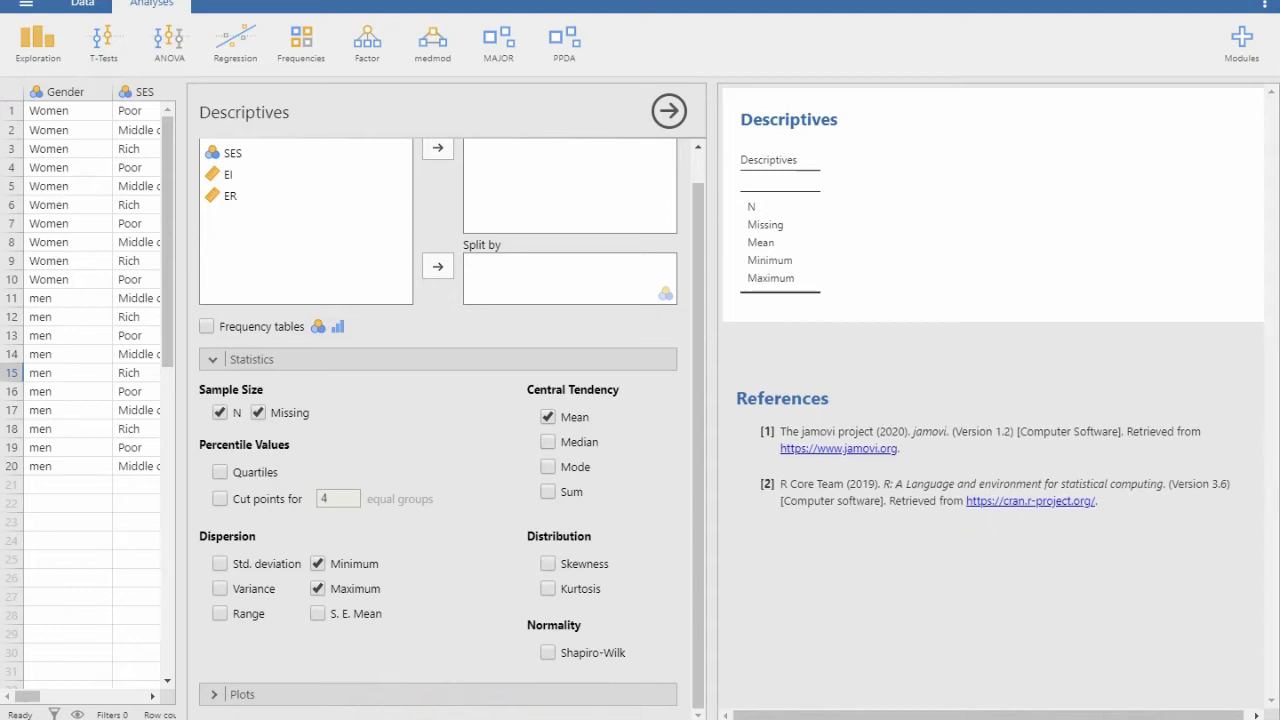
{"action": "left_click", "coordinate": [547, 563]}
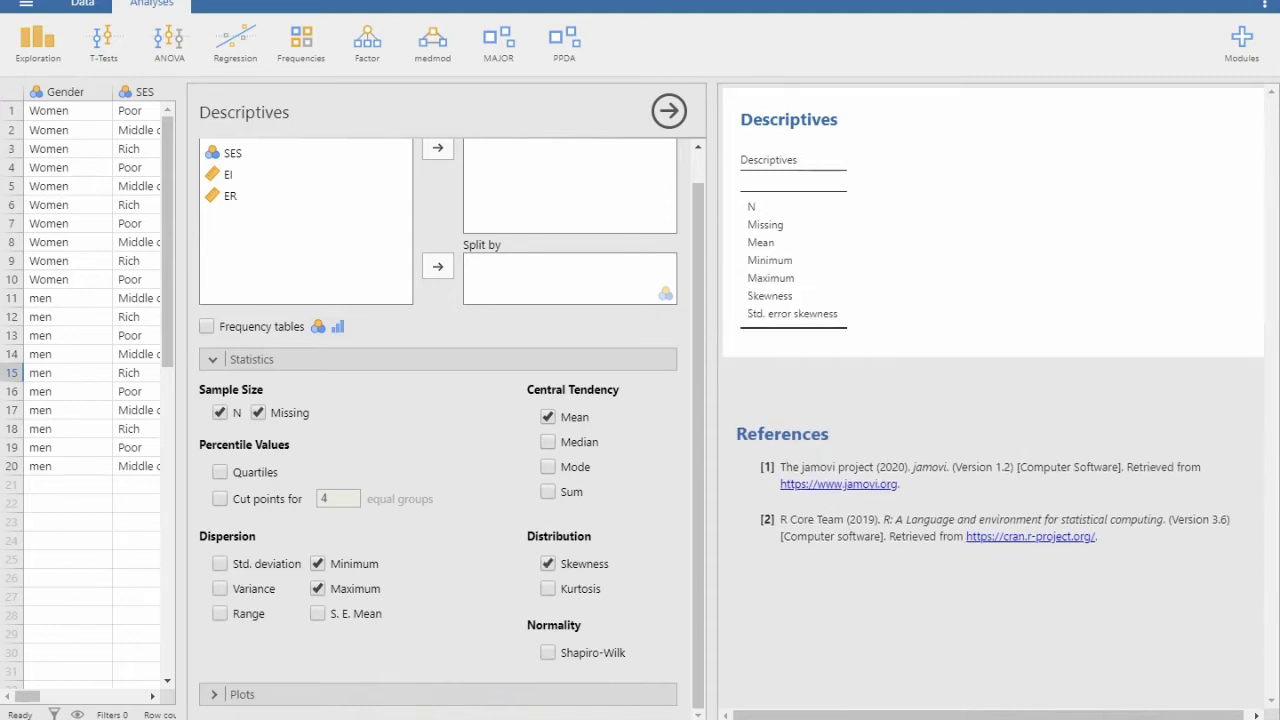
{"action": "left_click", "coordinate": [547, 588]}
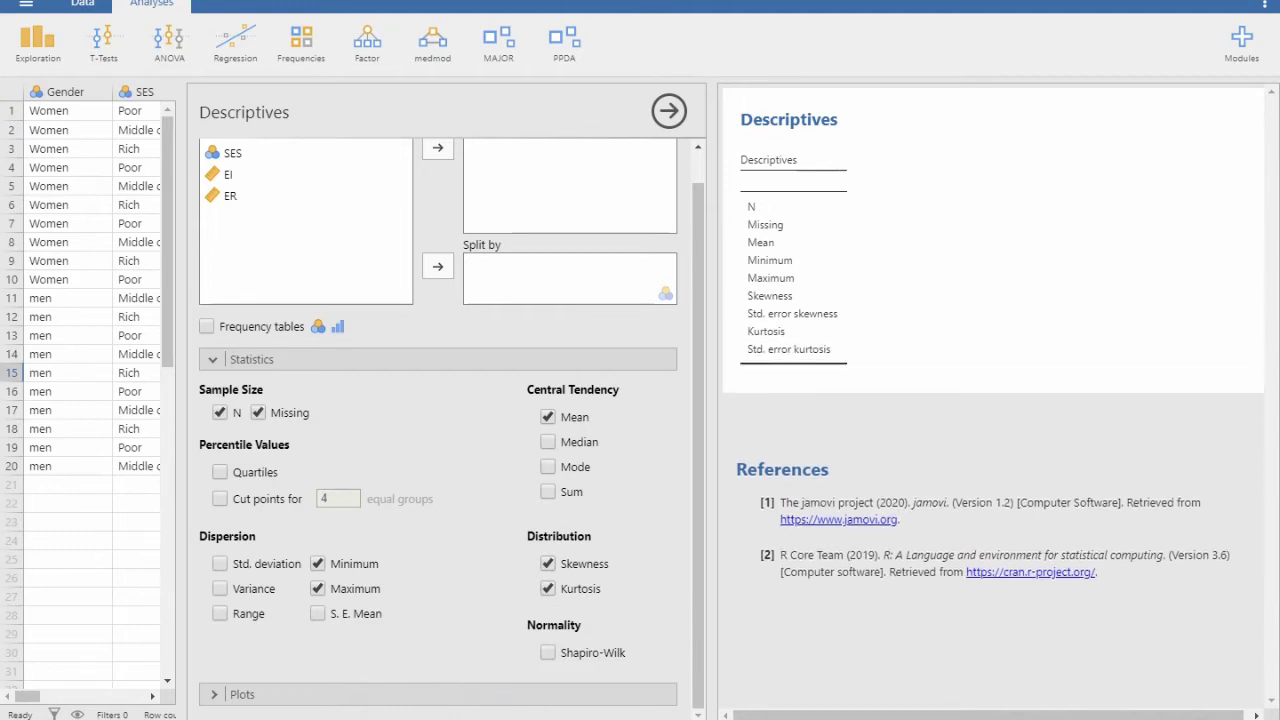
{"action": "left_click", "coordinate": [220, 412]}
{"action": "left_click", "coordinate": [258, 412]}
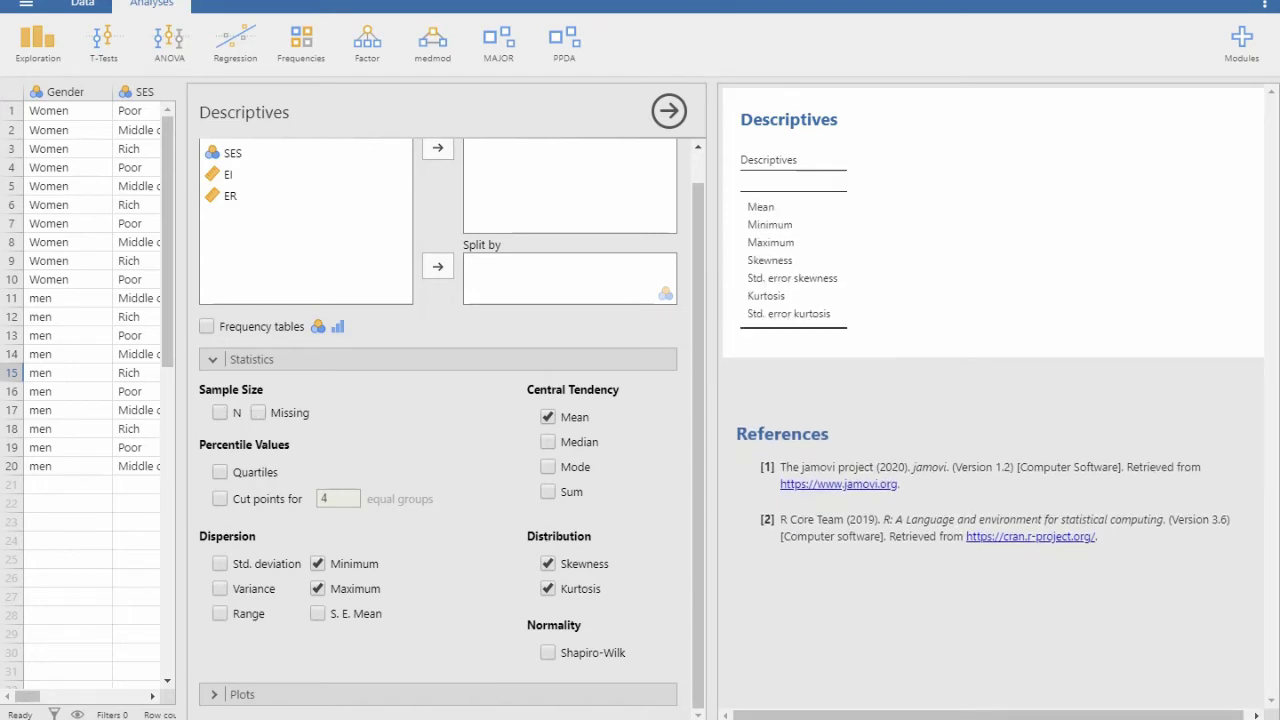
{"action": "left_click", "coordinate": [548, 653]}
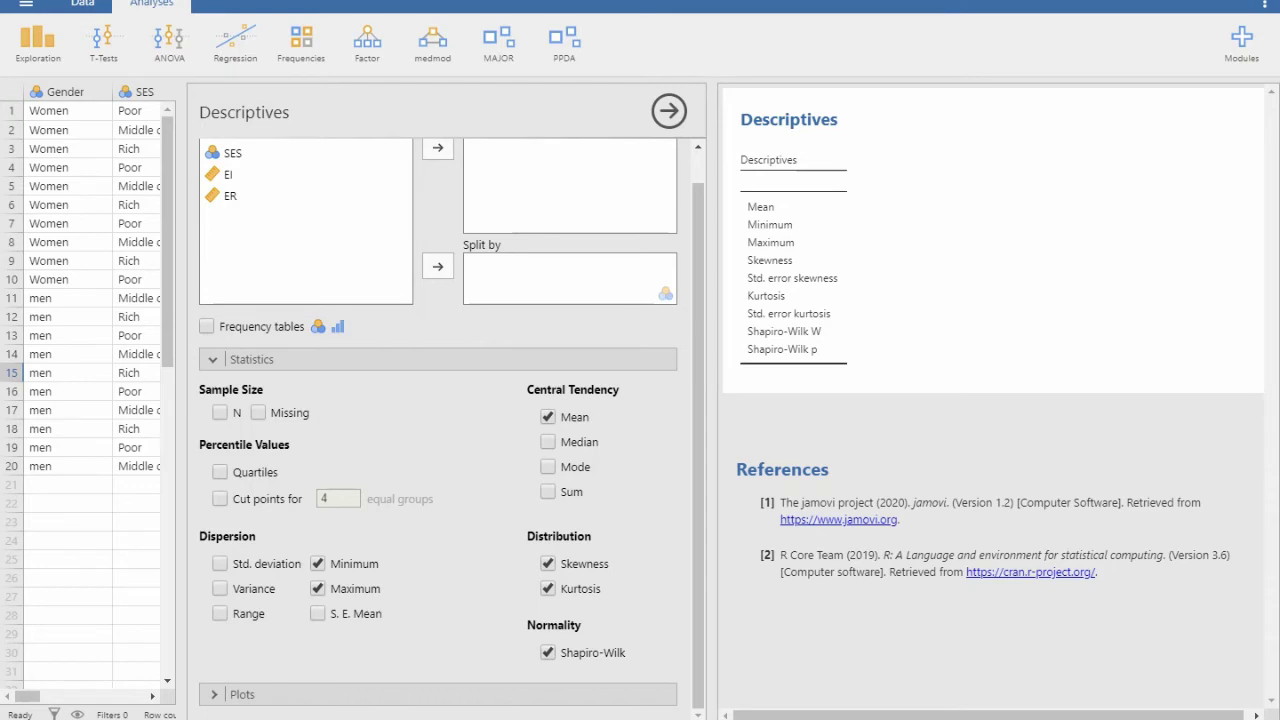
Add EI and ER as the variables of the Descriptives analysis
{"action": "left_click", "coordinate": [229, 174]}
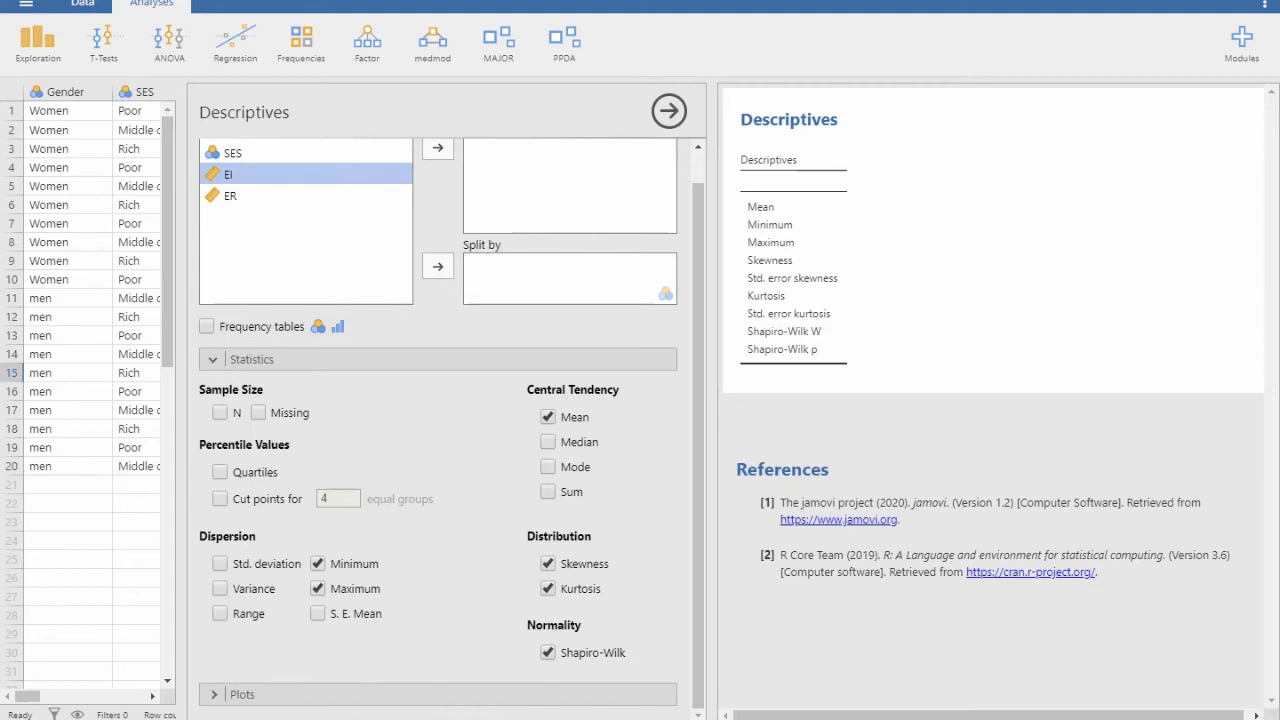
{"action": "scroll", "coordinate": [451, 428], "scroll_direction": "up", "scroll_amount": 1}
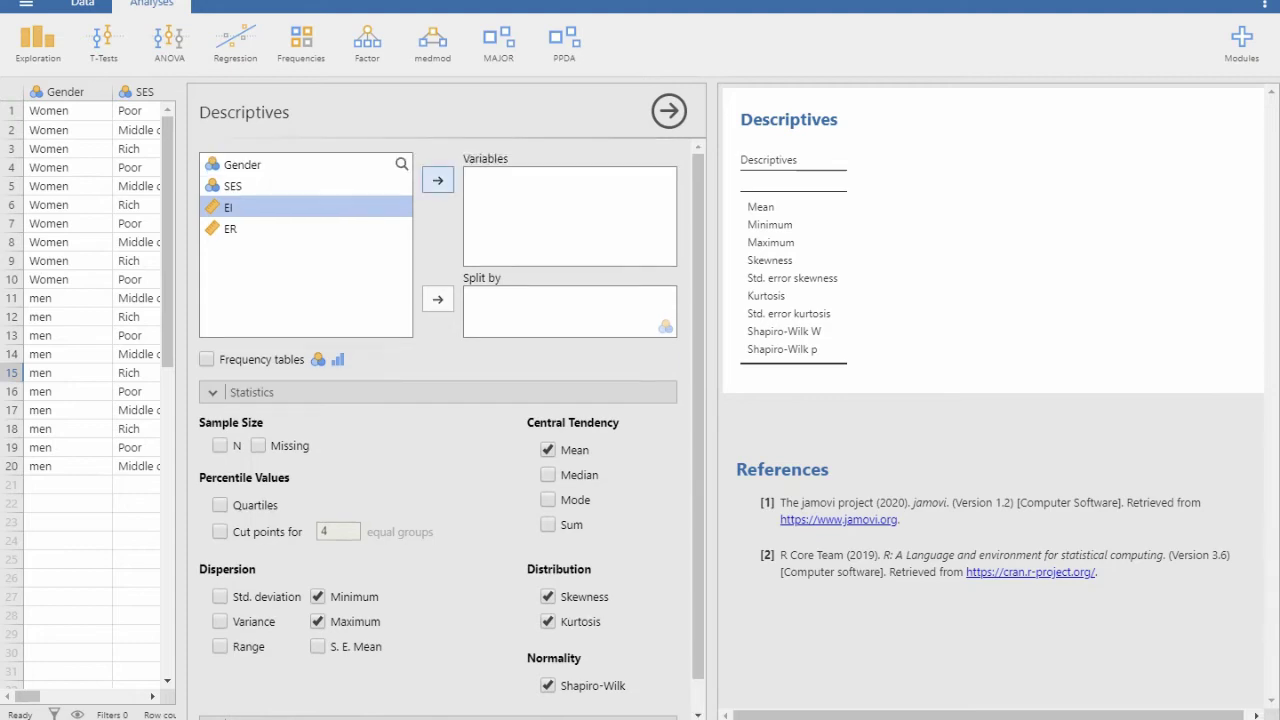
{"action": "left_click", "coordinate": [437, 180]}
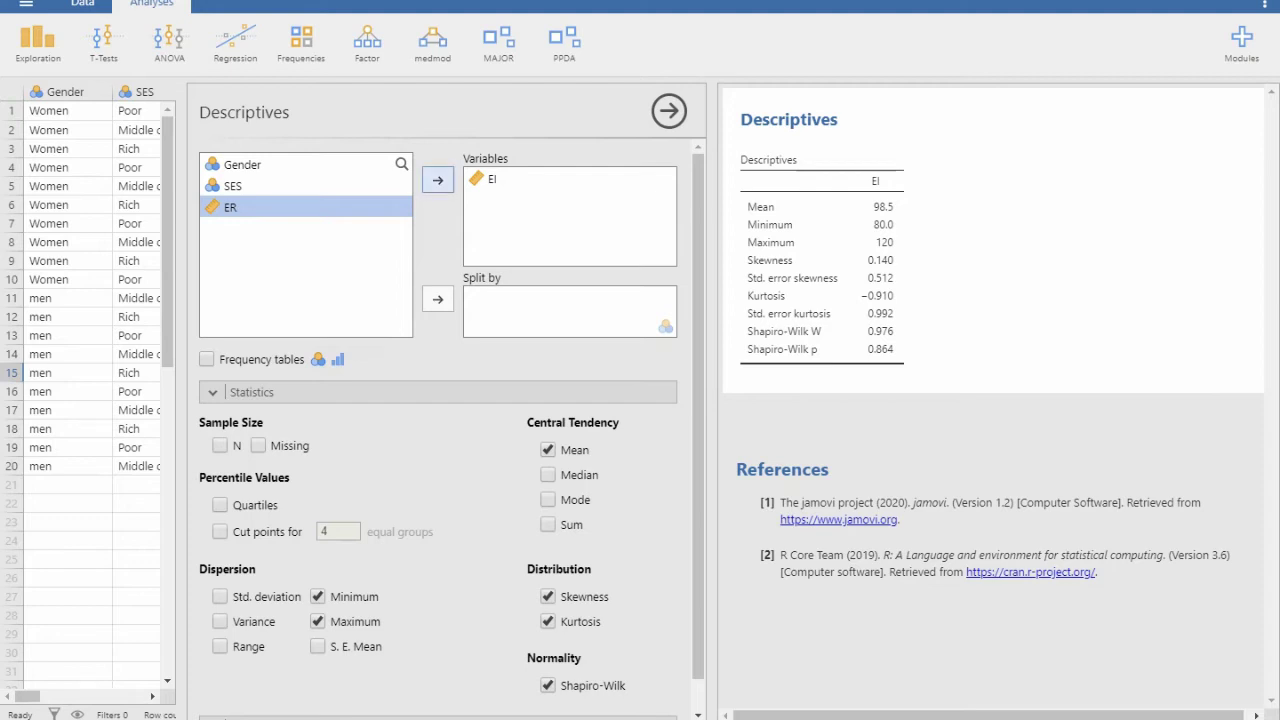
{"action": "left_click", "coordinate": [437, 180]}
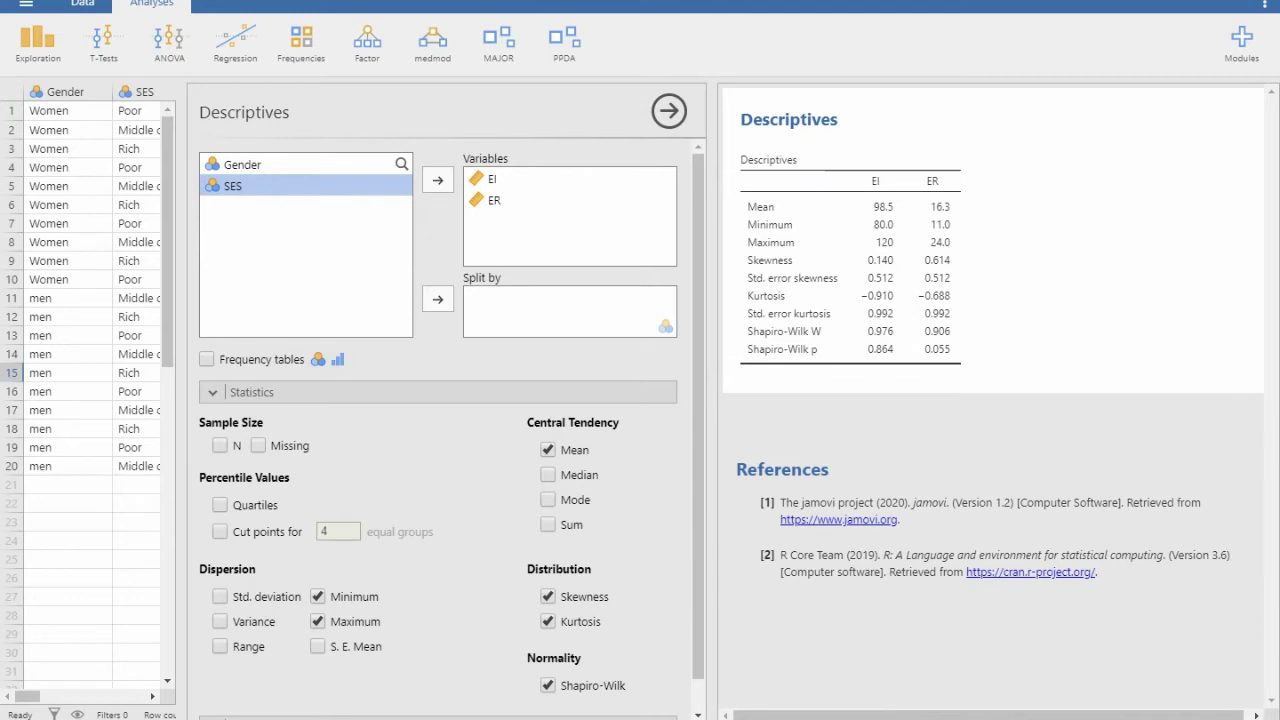
Copy the Descriptives results table and paste it into Excel at cell A1 of Sheet2
{"action": "right_click", "coordinate": [846, 178]}
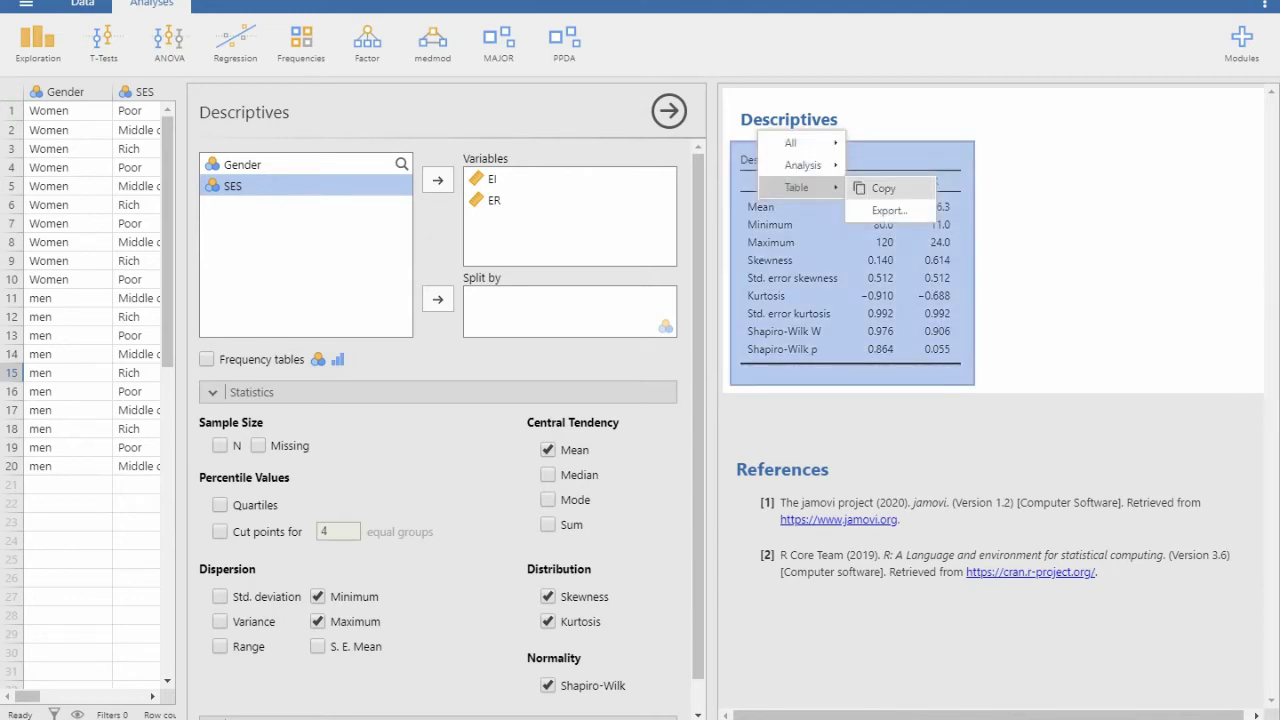
{"action": "left_click", "coordinate": [880, 188]}
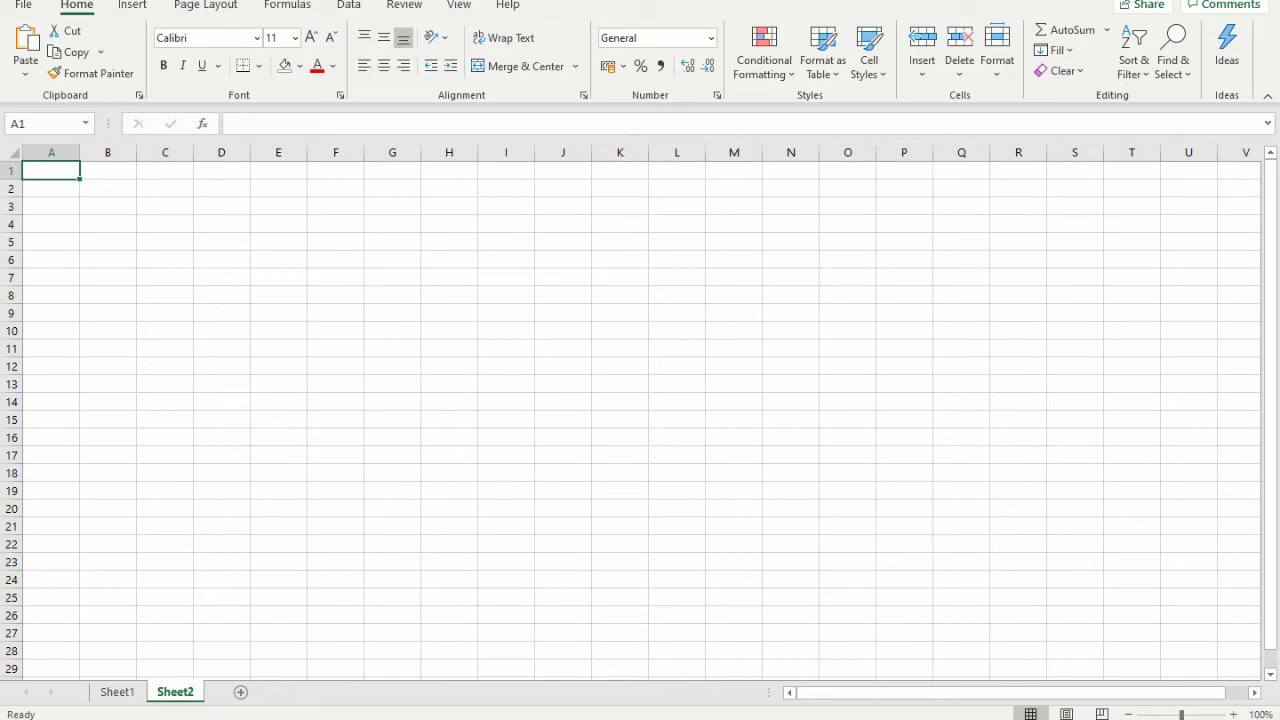
{"action": "key", "text": "alt+v"}
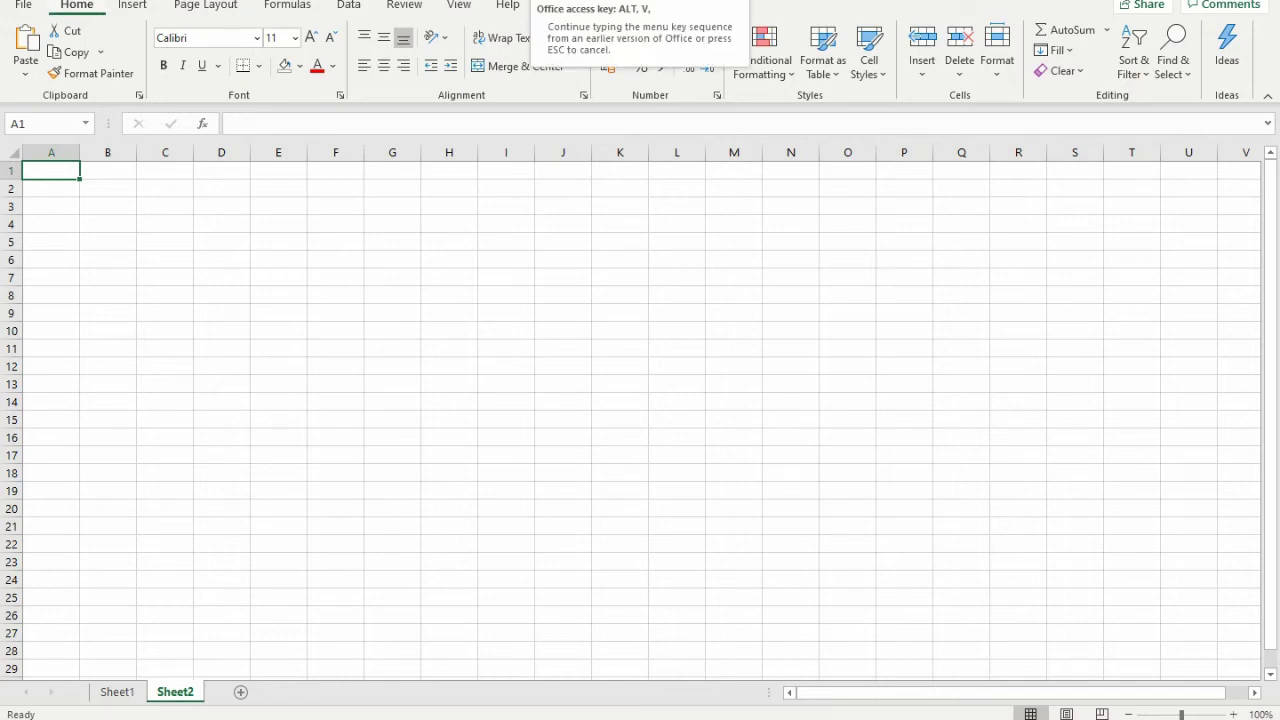
{"action": "key", "text": "Escape"}
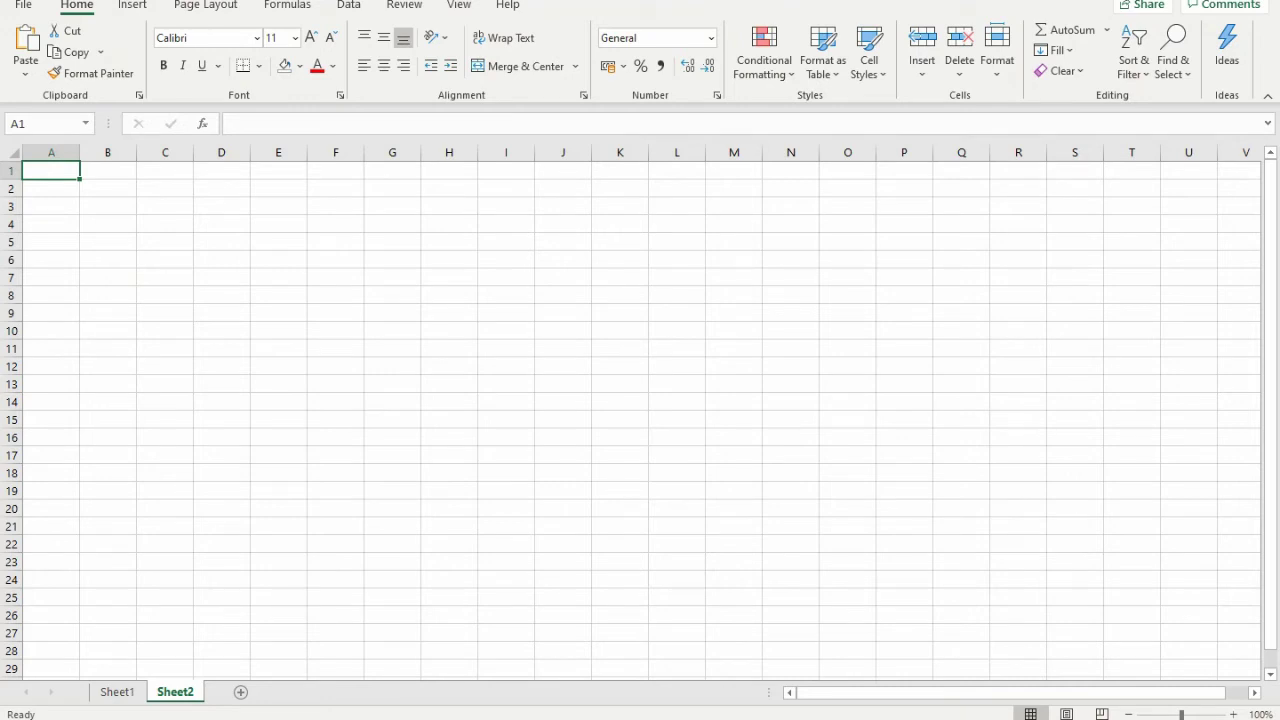
{"action": "type", "text": "Descriptives  \tEI\tER Mean\t98.5\t16.3 Minimum\t80\t11 Maximum\t120\t24 Skewness\t0.14\t0.614 Std. error skewness\t0.512\t0.512 Kurtosis\t-0.91\t-0.688 Std. error kurtosis\t0.992\t0.992 Shapiro-Wilk W\t0.976\t0.906 Shapiro-Wilk p\t0.864\t0.055"}
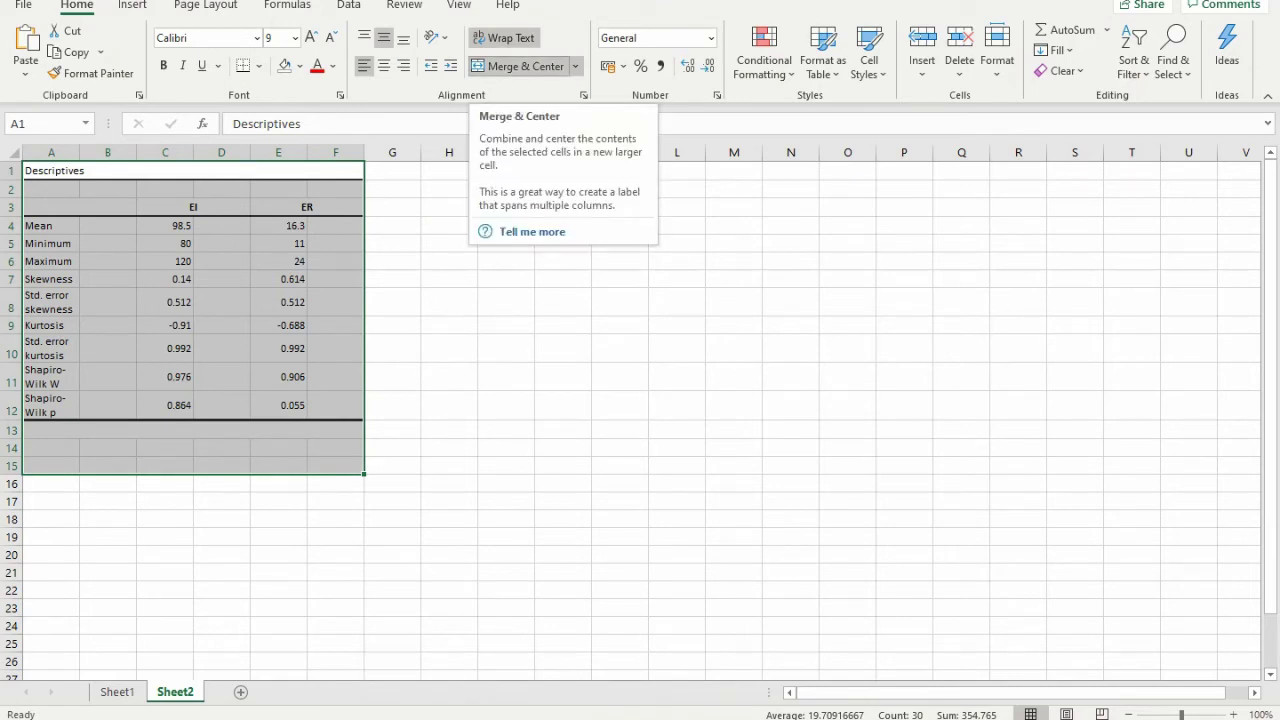
Unmerge the cells of the pasted table and turn off its text wrapping
{"action": "left_click", "coordinate": [518, 66]}
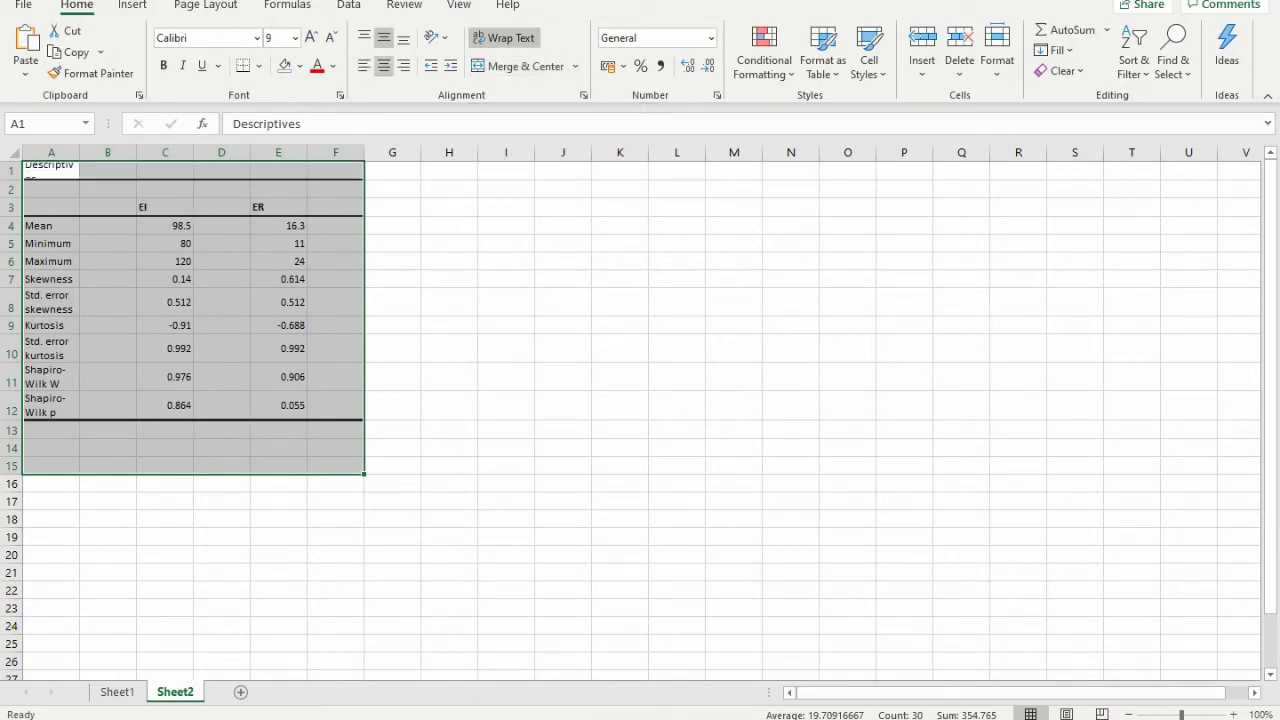
{"action": "left_click", "coordinate": [505, 38]}
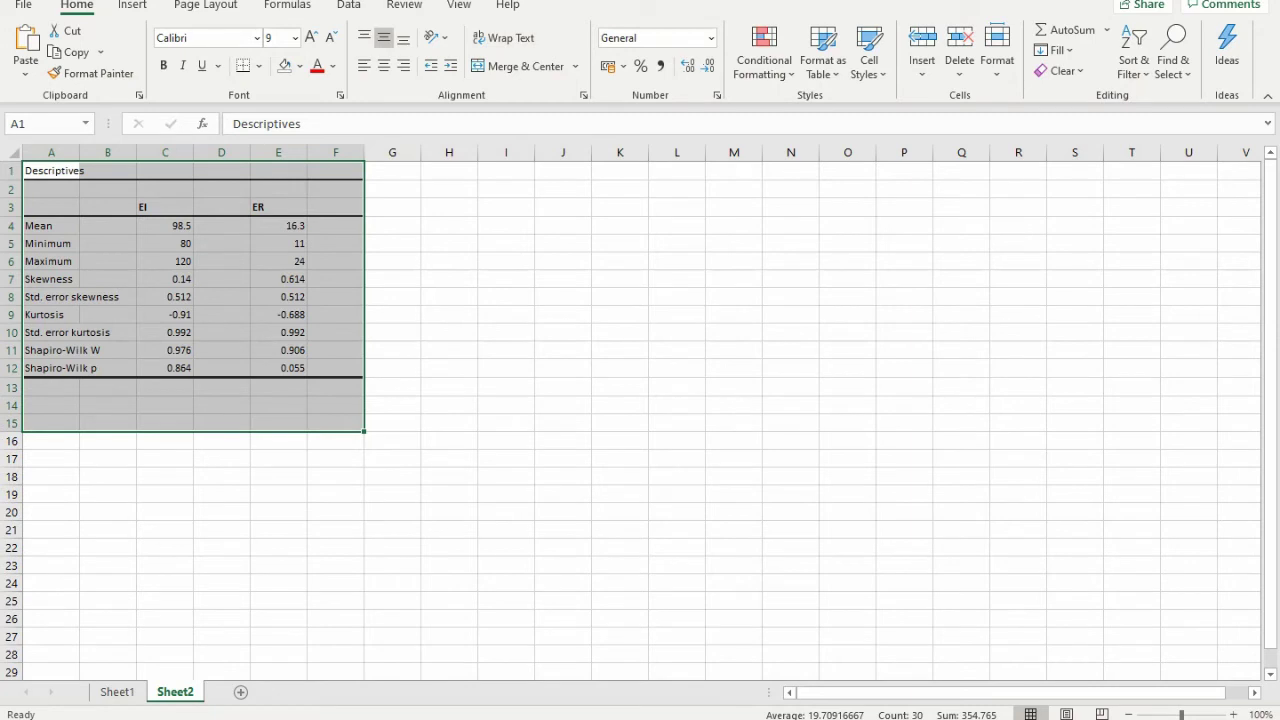
{"action": "left_click", "coordinate": [222, 332]}
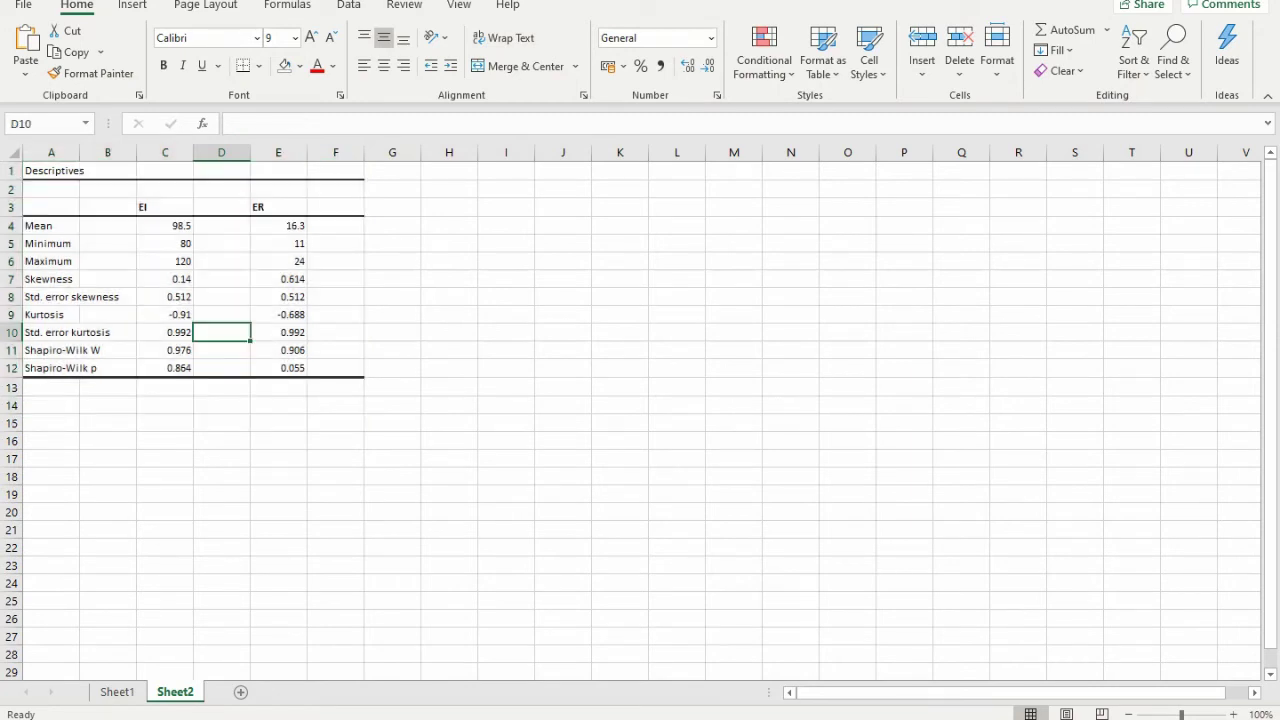
Widen column A to fit the statistic labels and delete the empty columns B and D
{"action": "left_click_drag", "start_coordinate": [79, 152], "coordinate": [151, 152]}
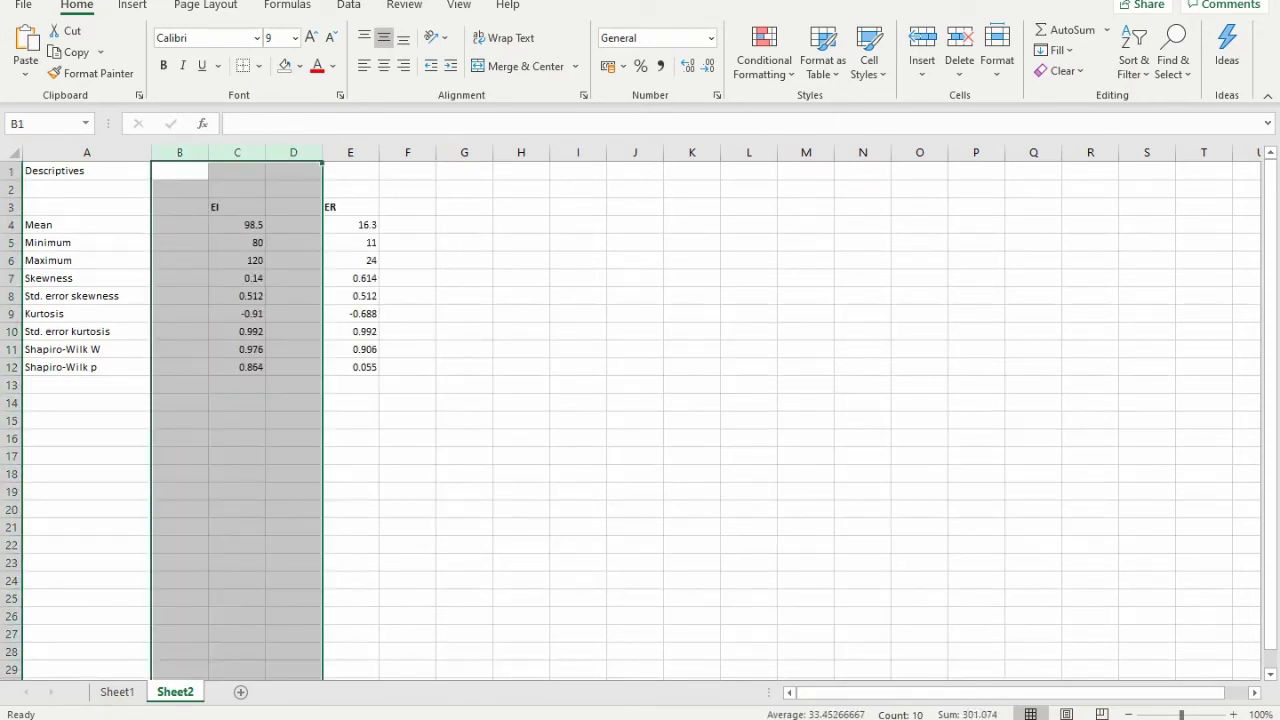
{"action": "left_click", "coordinate": [180, 152]}
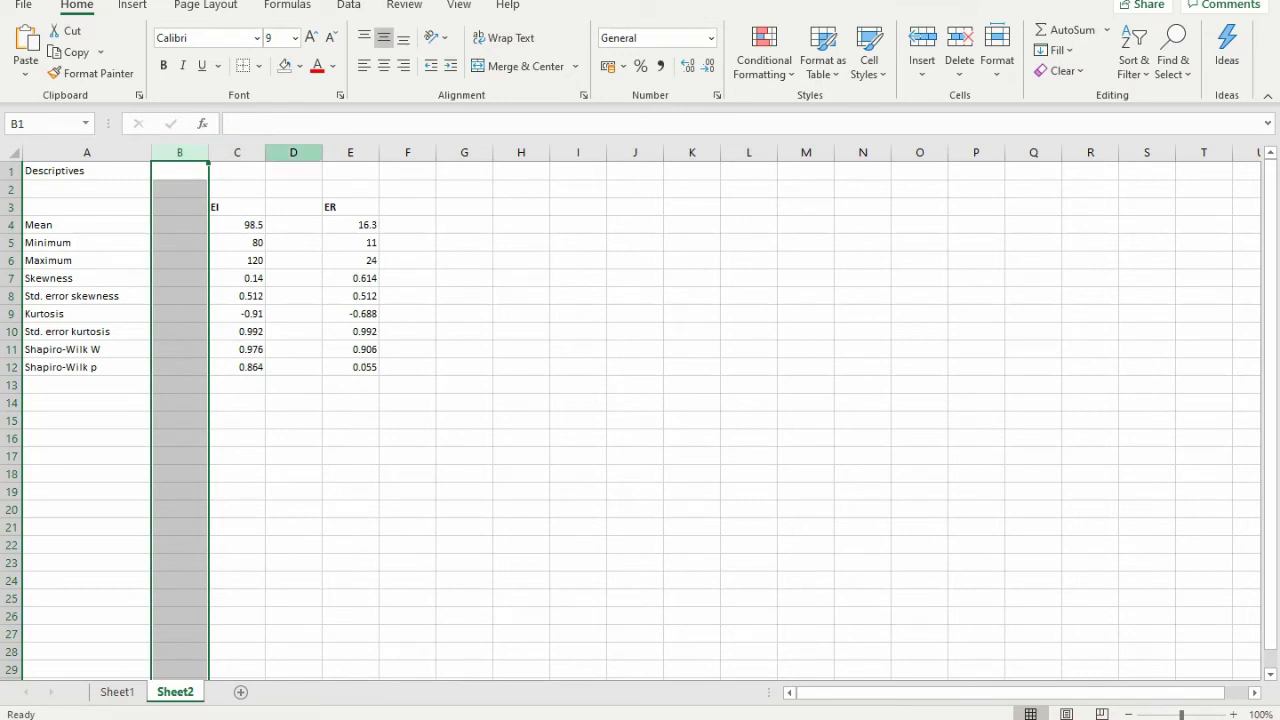
{"action": "left_click", "coordinate": [293, 152], "text": "ctrl"}
{"action": "right_click", "coordinate": [304, 154]}
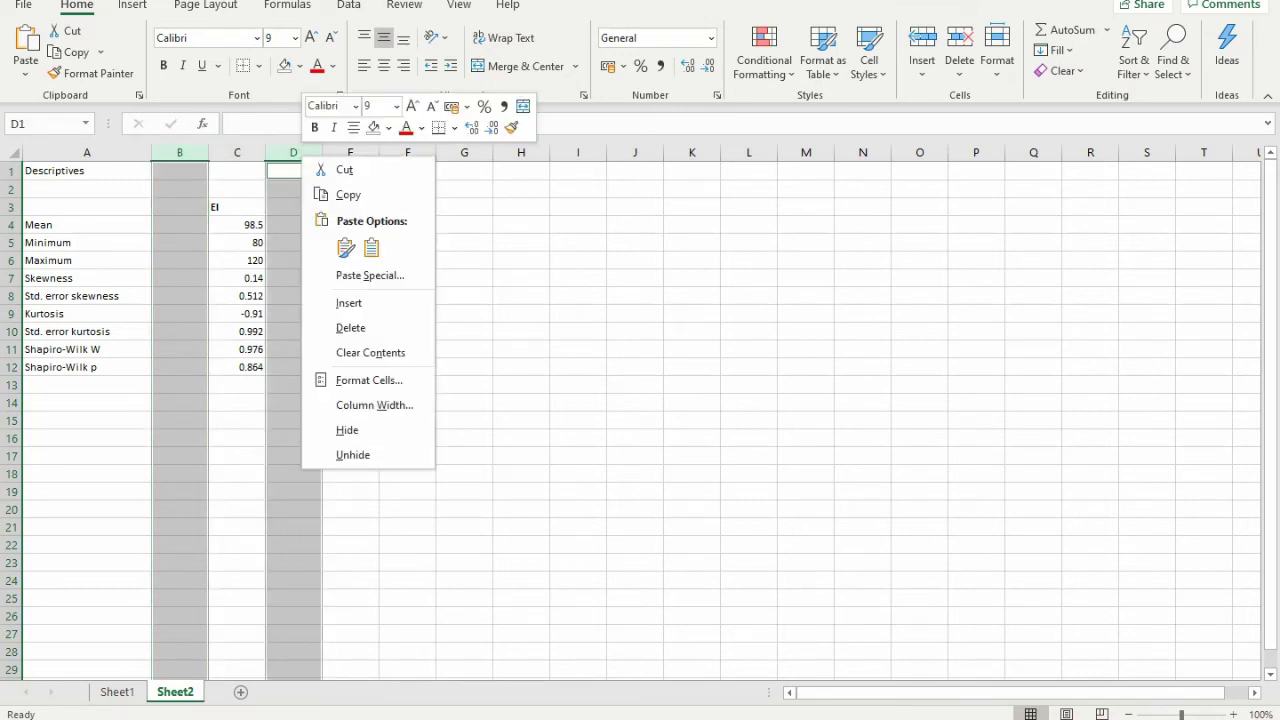
{"action": "left_click", "coordinate": [345, 300]}
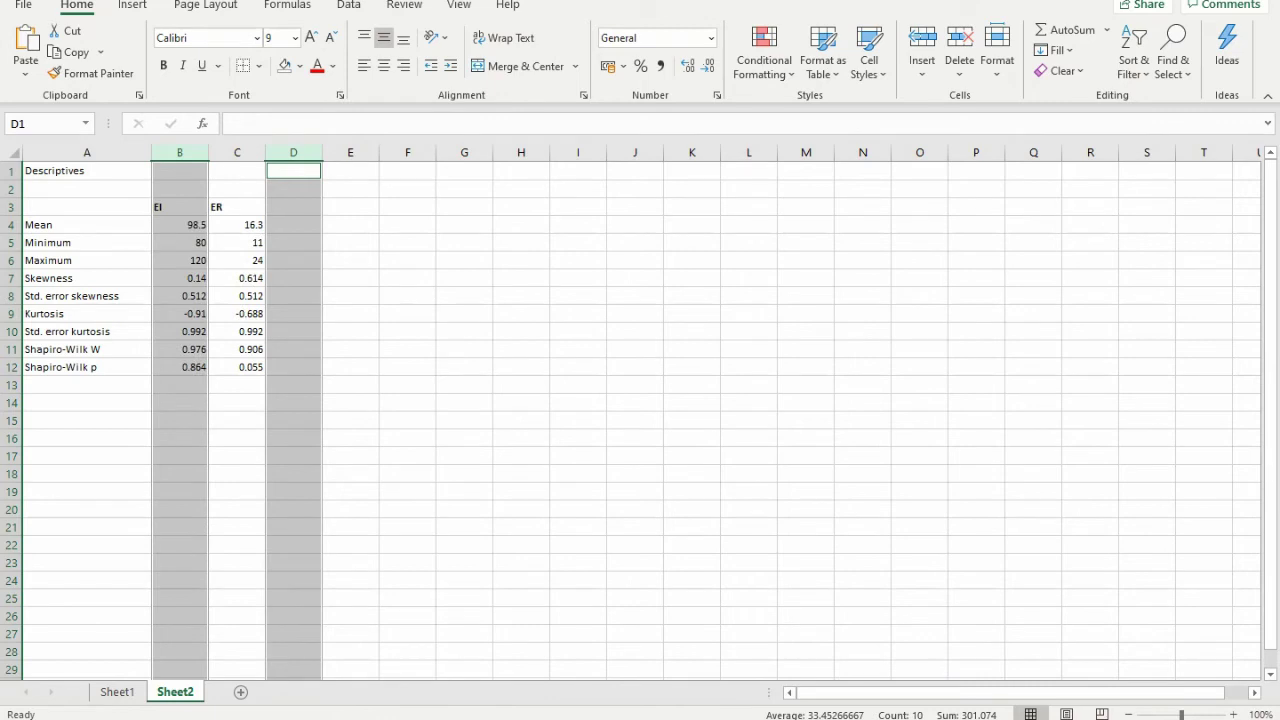
Delete the "Std. error skewness" and "Std. error kurtosis" rows from the table
{"action": "left_click", "coordinate": [87, 207]}
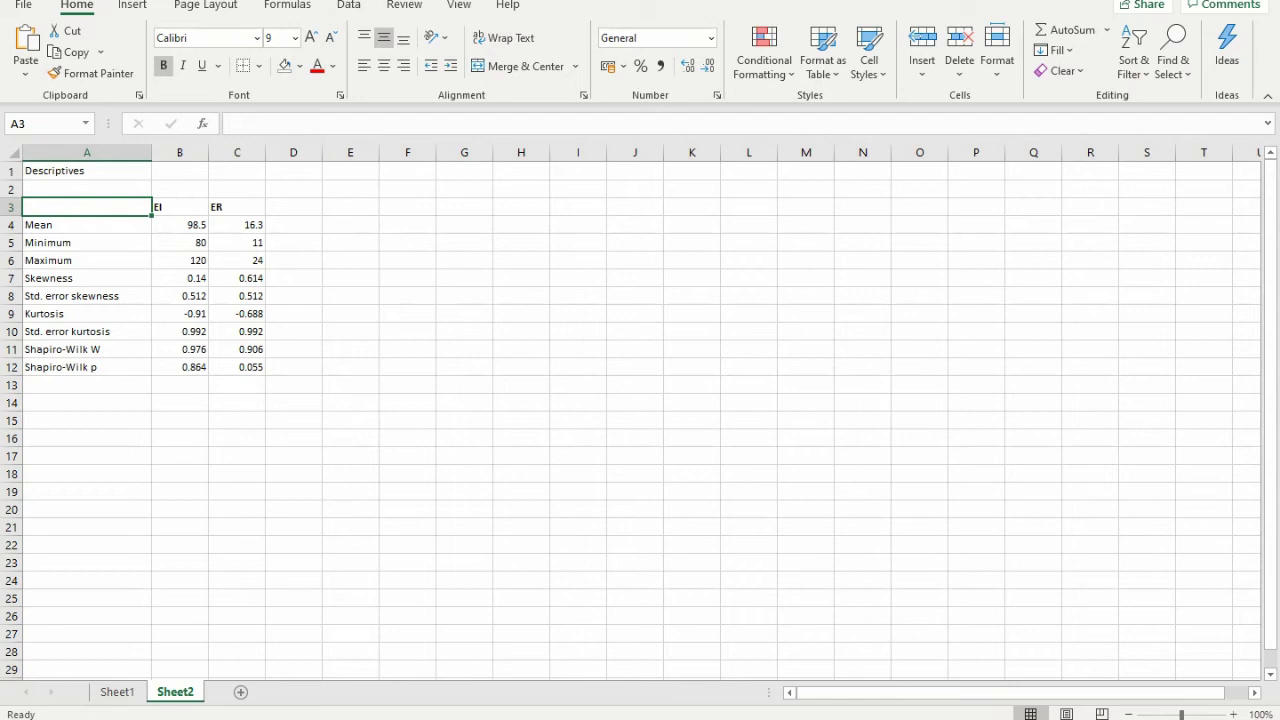
{"action": "left_click", "coordinate": [87, 367]}
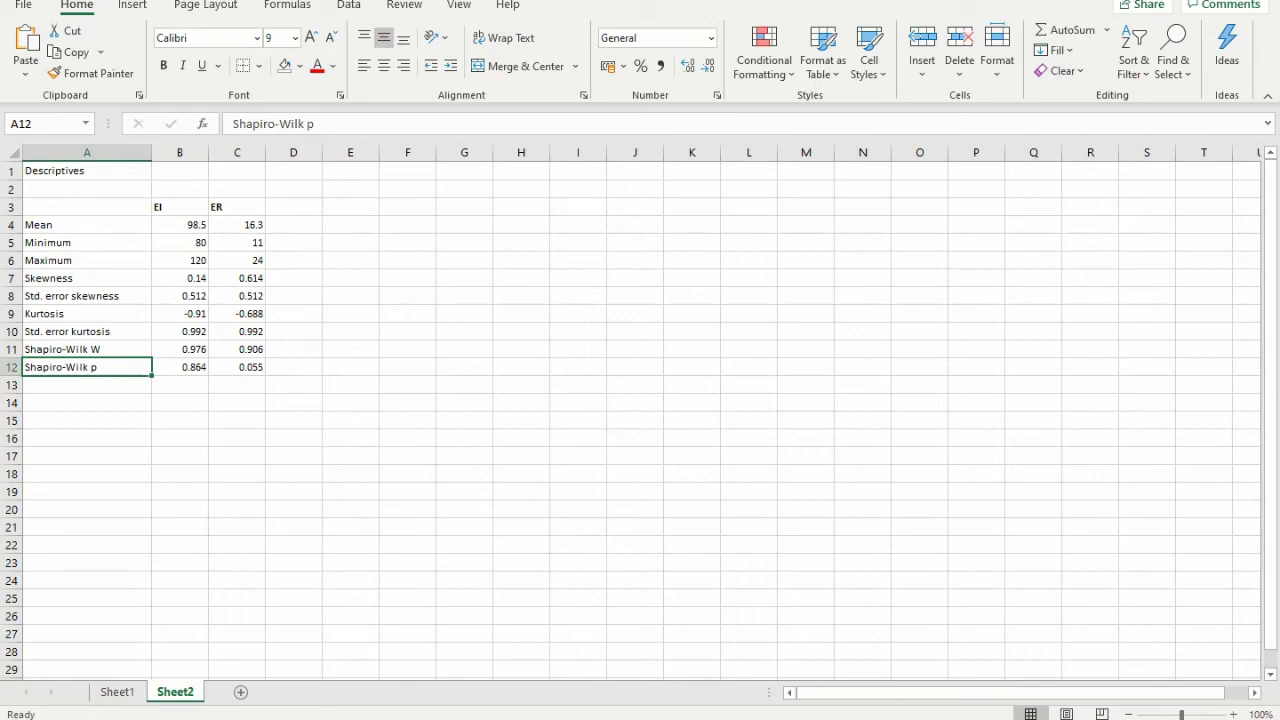
{"action": "left_click", "coordinate": [11, 296]}
{"action": "right_click", "coordinate": [11, 296]}
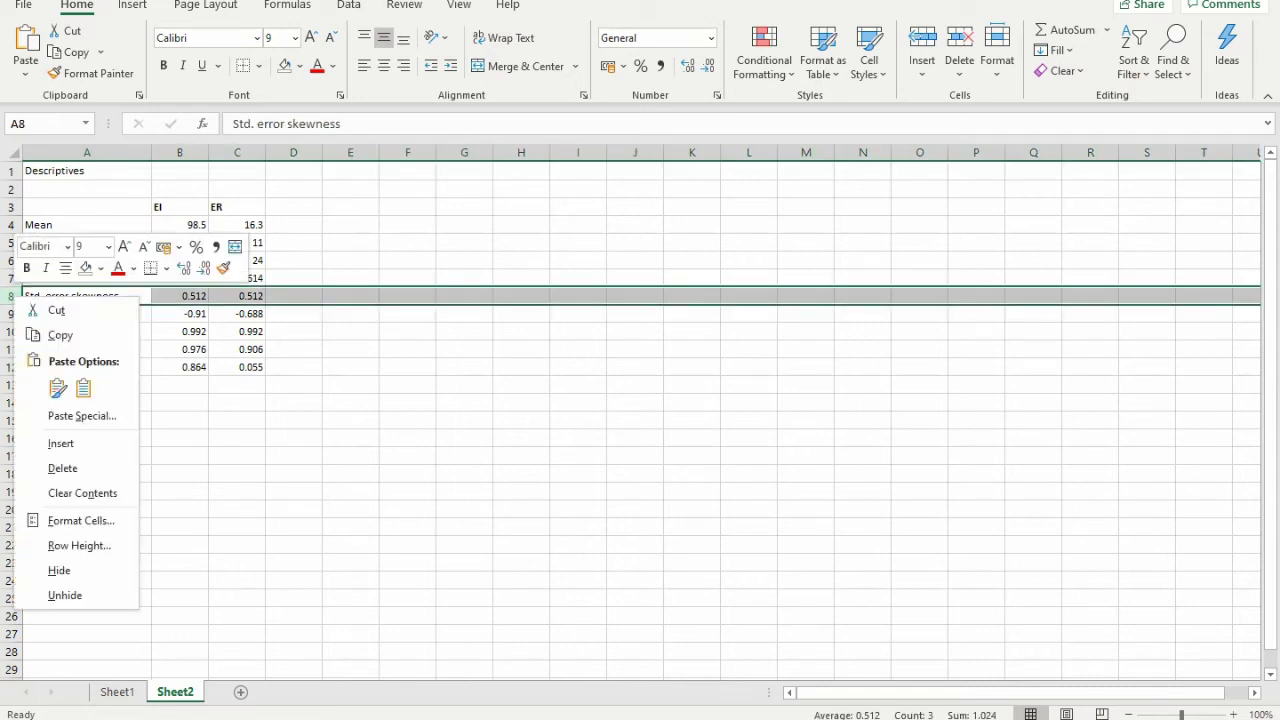
{"action": "left_click", "coordinate": [62, 468]}
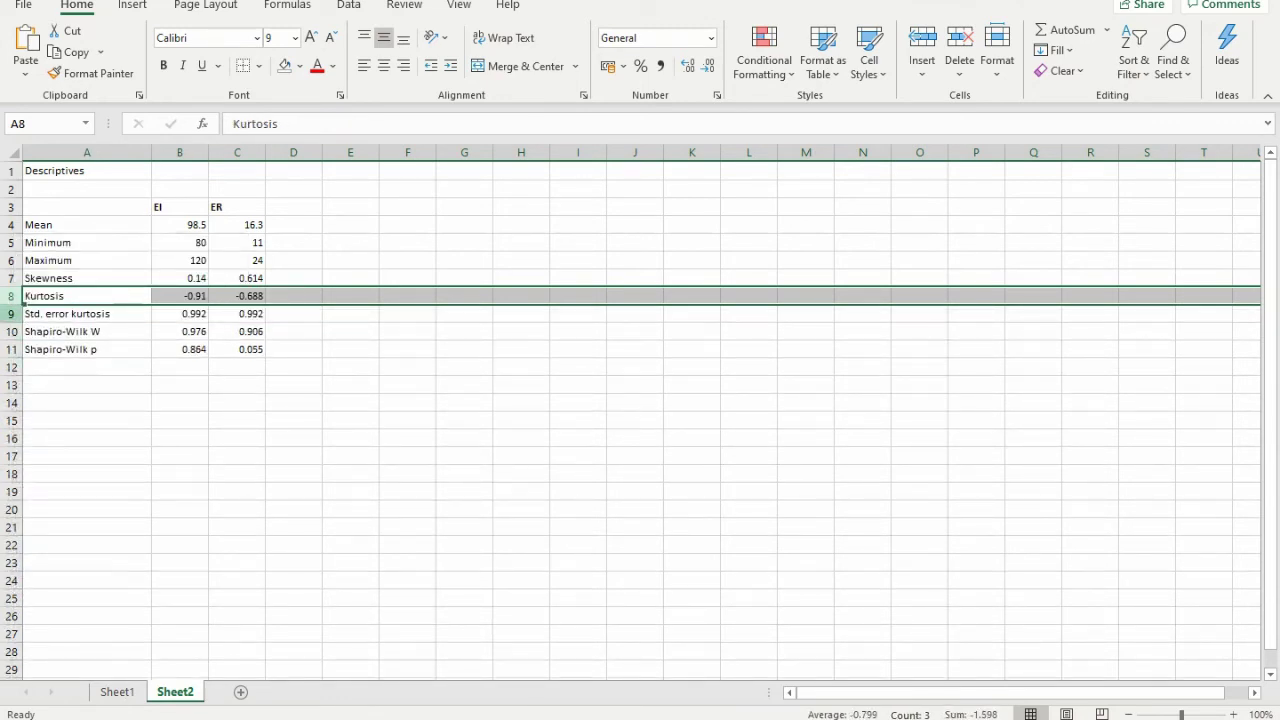
{"action": "left_click", "coordinate": [11, 313]}
{"action": "right_click", "coordinate": [11, 313]}
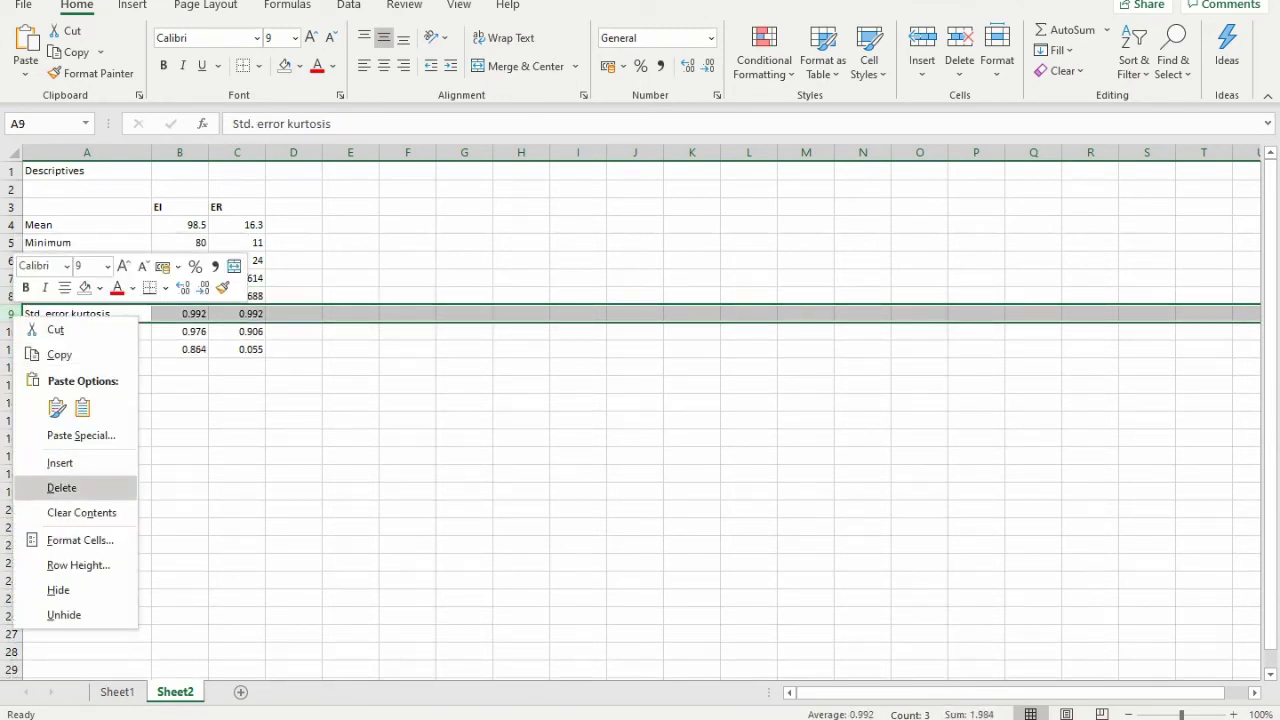
{"action": "left_click", "coordinate": [62, 487]}
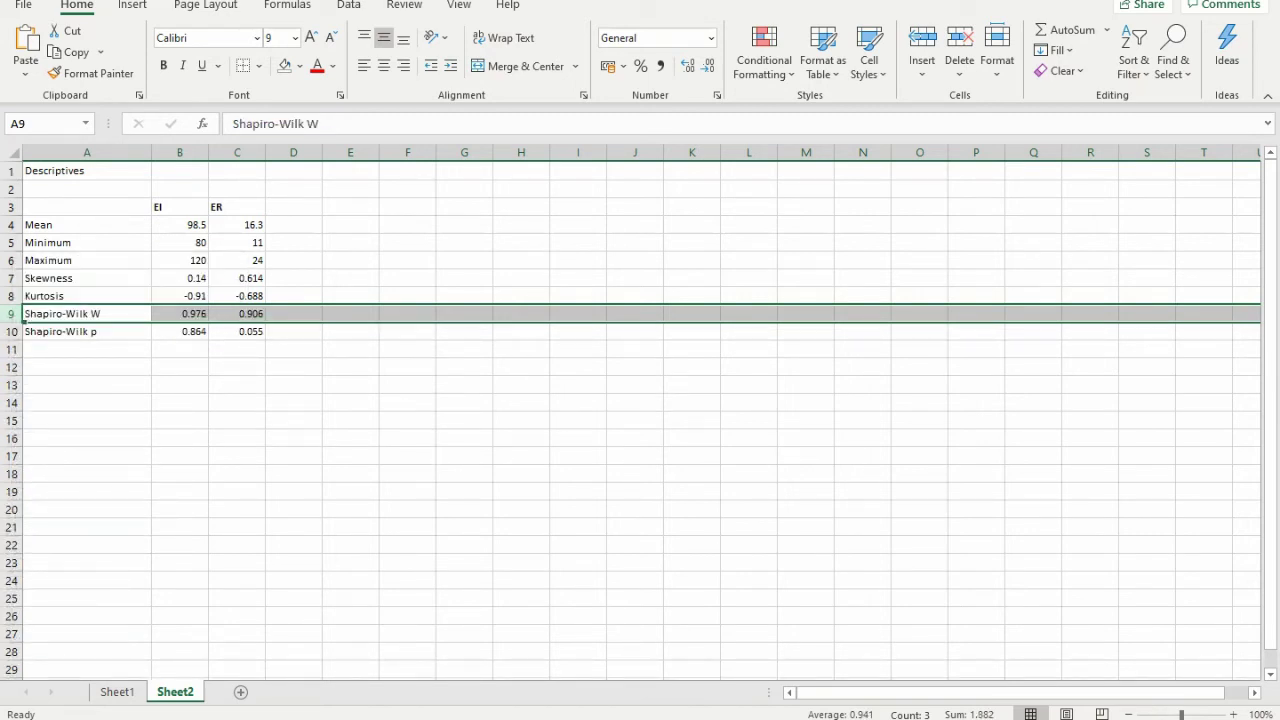
Copy the statistics table in A3:C10 and paste it transposed at cell H3
{"action": "left_click", "coordinate": [87, 207]}
{"action": "left_click_drag", "start_coordinate": [86, 206], "coordinate": [237, 331]}
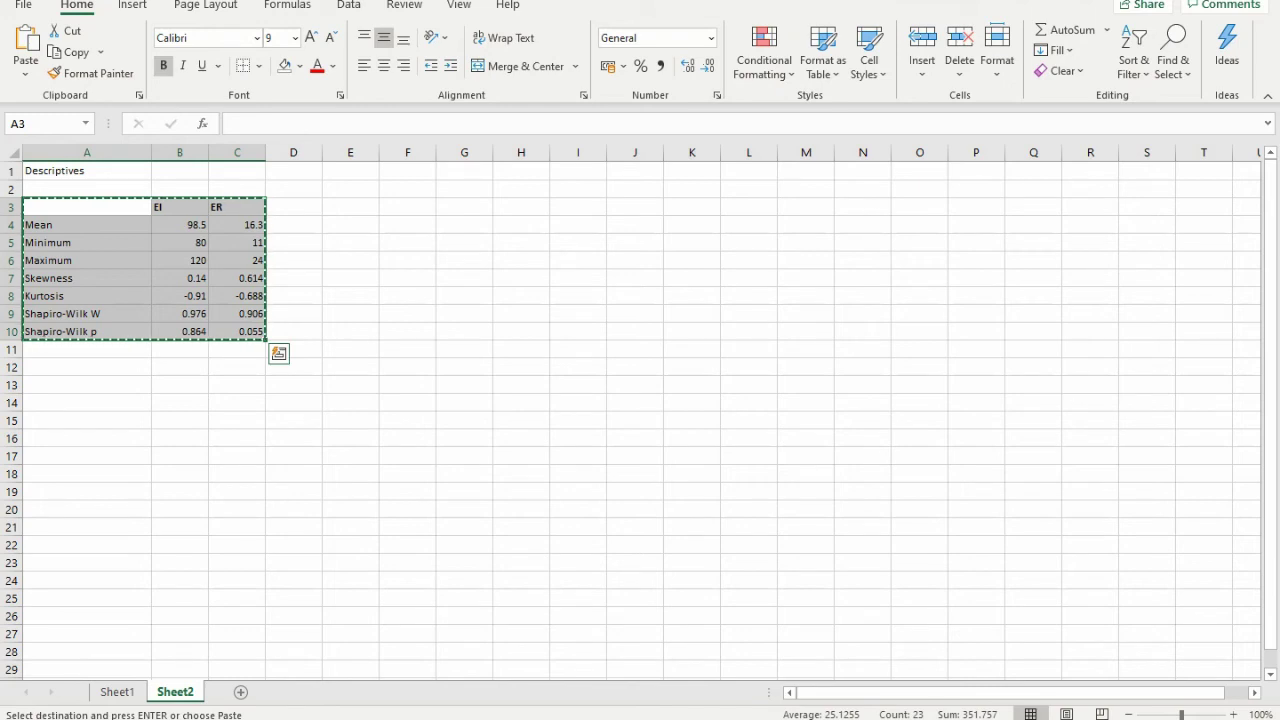
{"action": "left_click", "coordinate": [521, 207]}
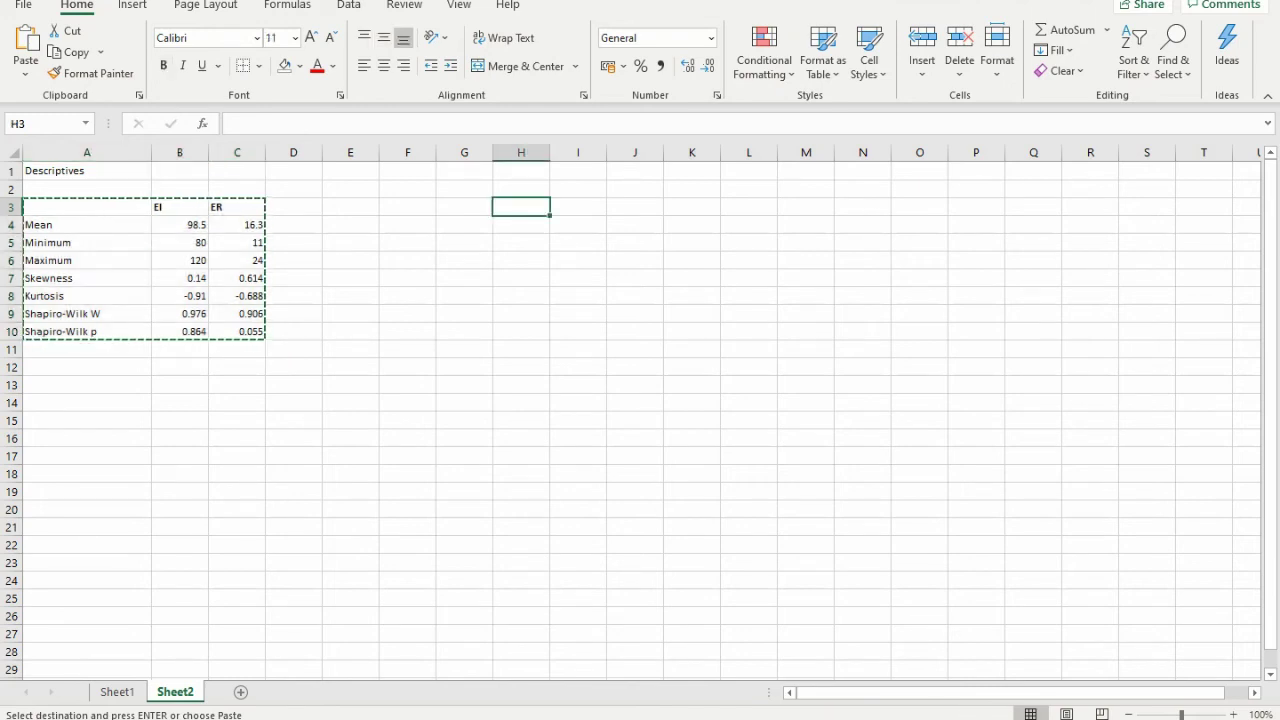
{"action": "key", "text": "ctrl+alt+v"}
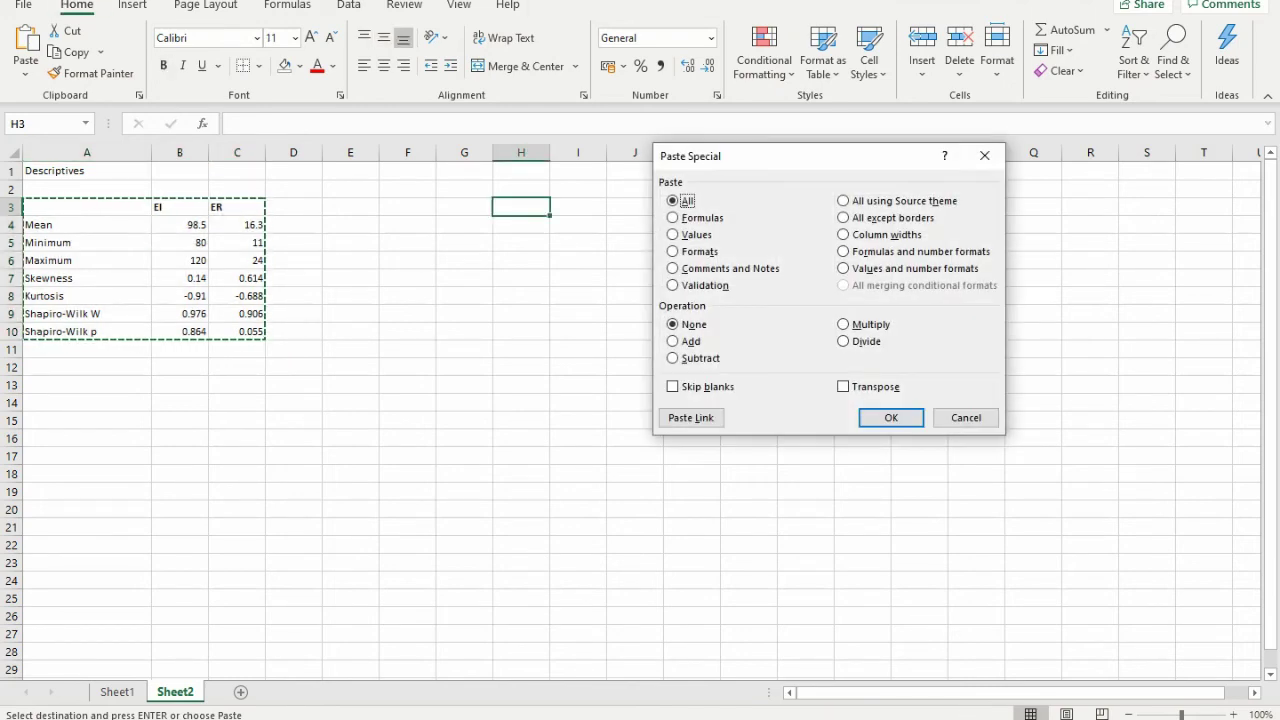
{"action": "key", "text": "e"}
{"action": "key", "text": "Return"}
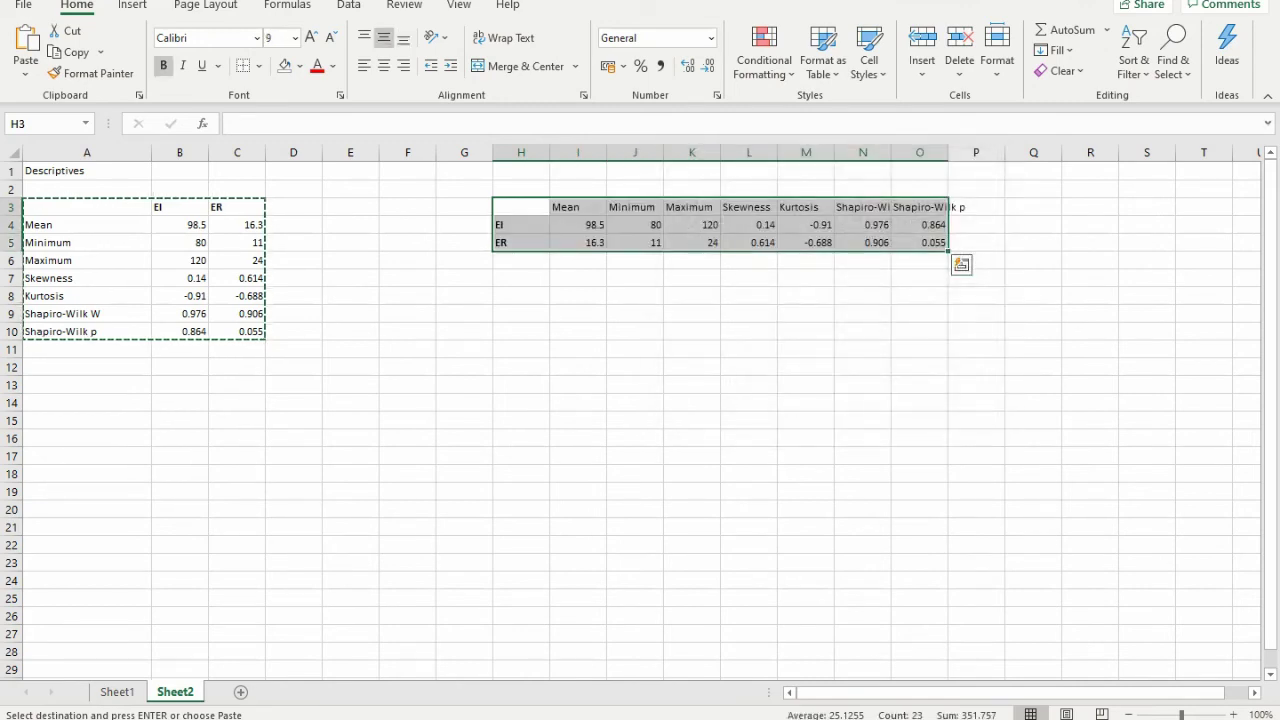
{"action": "left_click", "coordinate": [806, 385]}
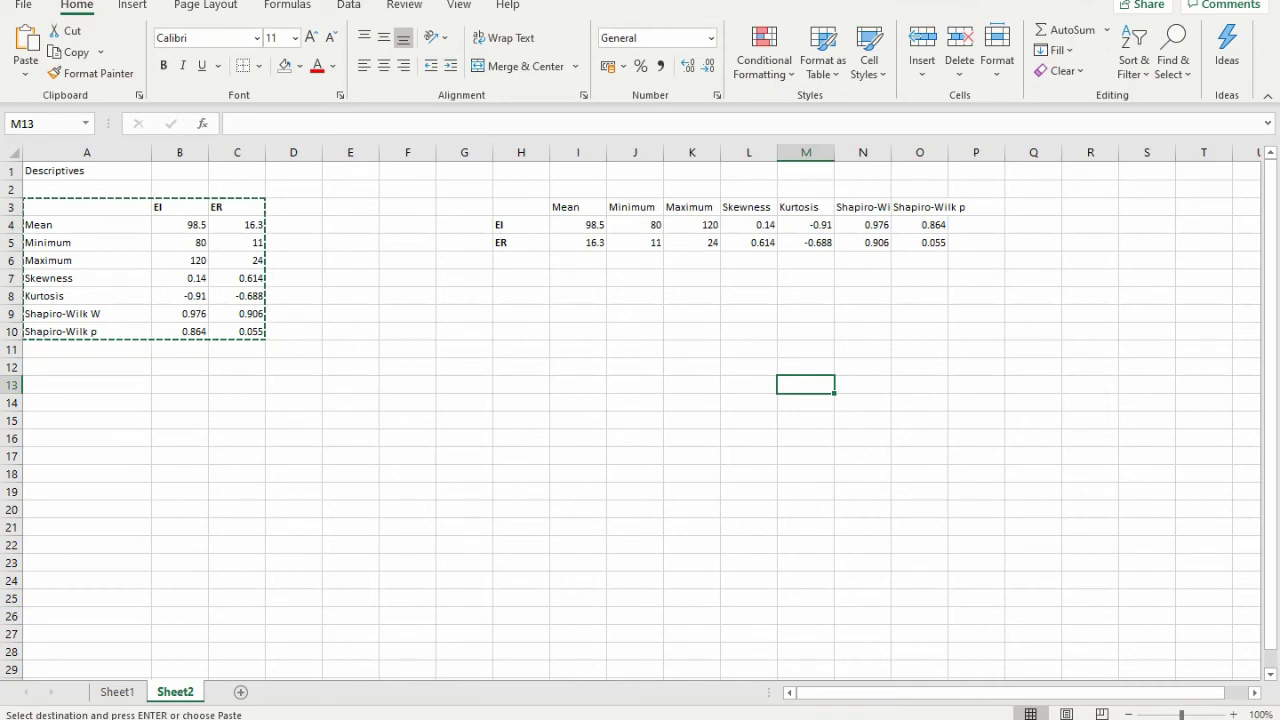
Enter "Variable", "Emotional intelligence" and "Emotional regulation" in H3:H5 and widen column H to fit the labels
{"action": "left_click", "coordinate": [521, 207]}
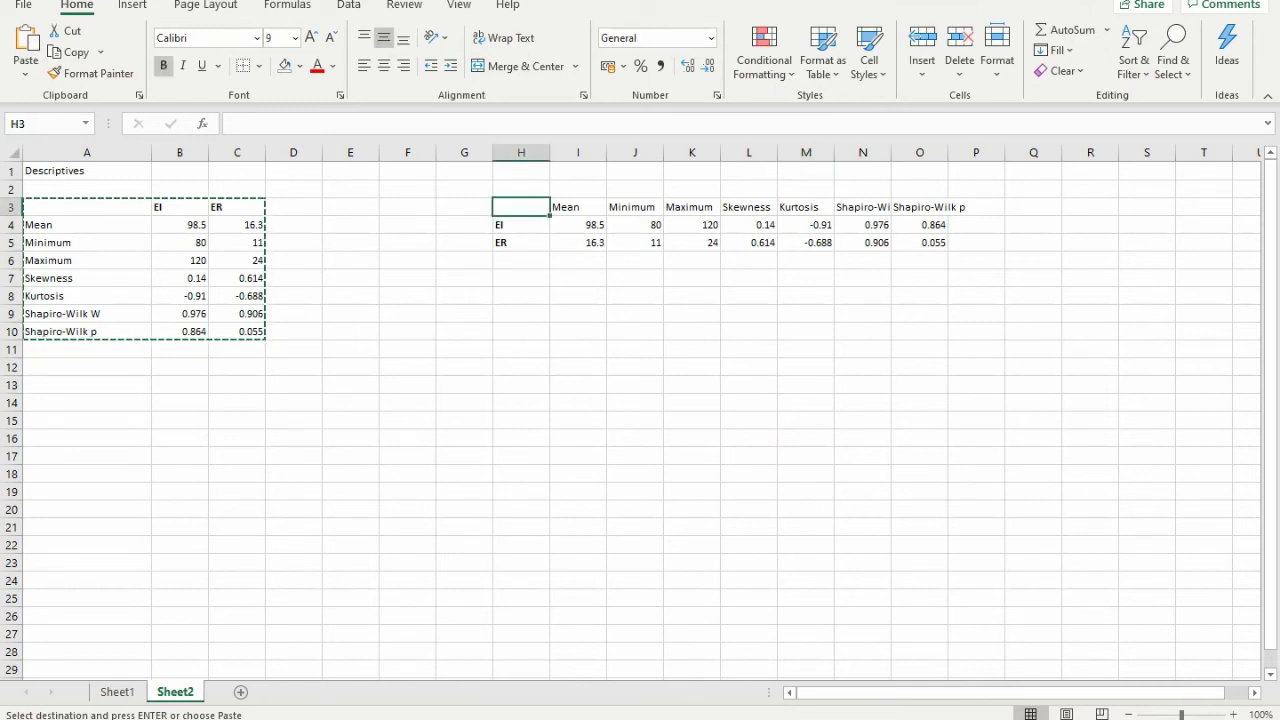
{"action": "type", "text": "Variable"}
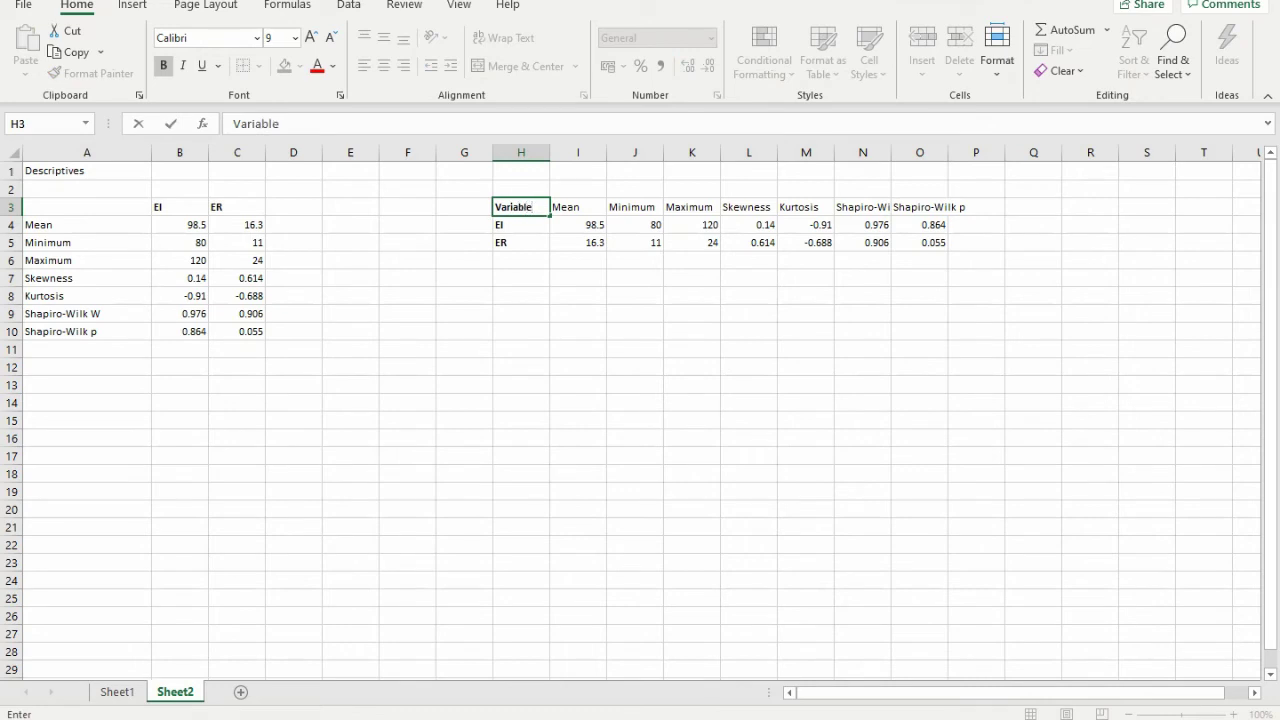
{"action": "key", "text": "Return"}
{"action": "type", "text": "Emo"}
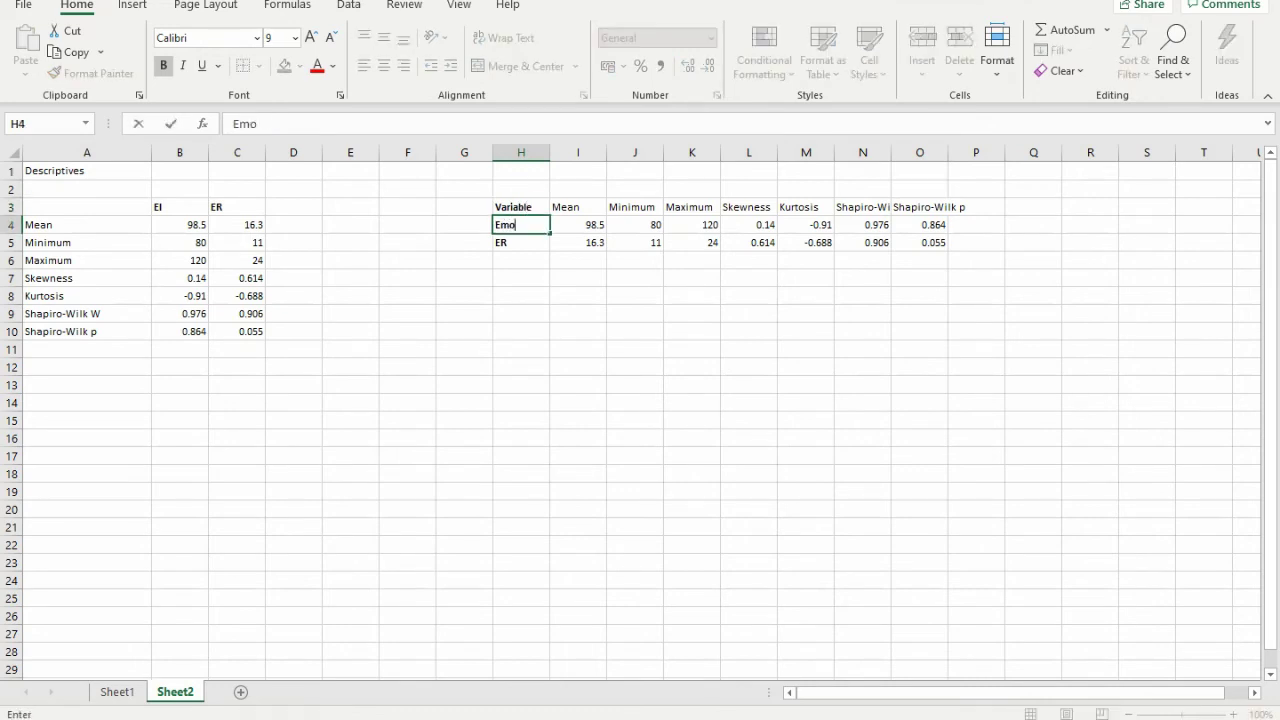
{"action": "type", "text": "tional intelligence"}
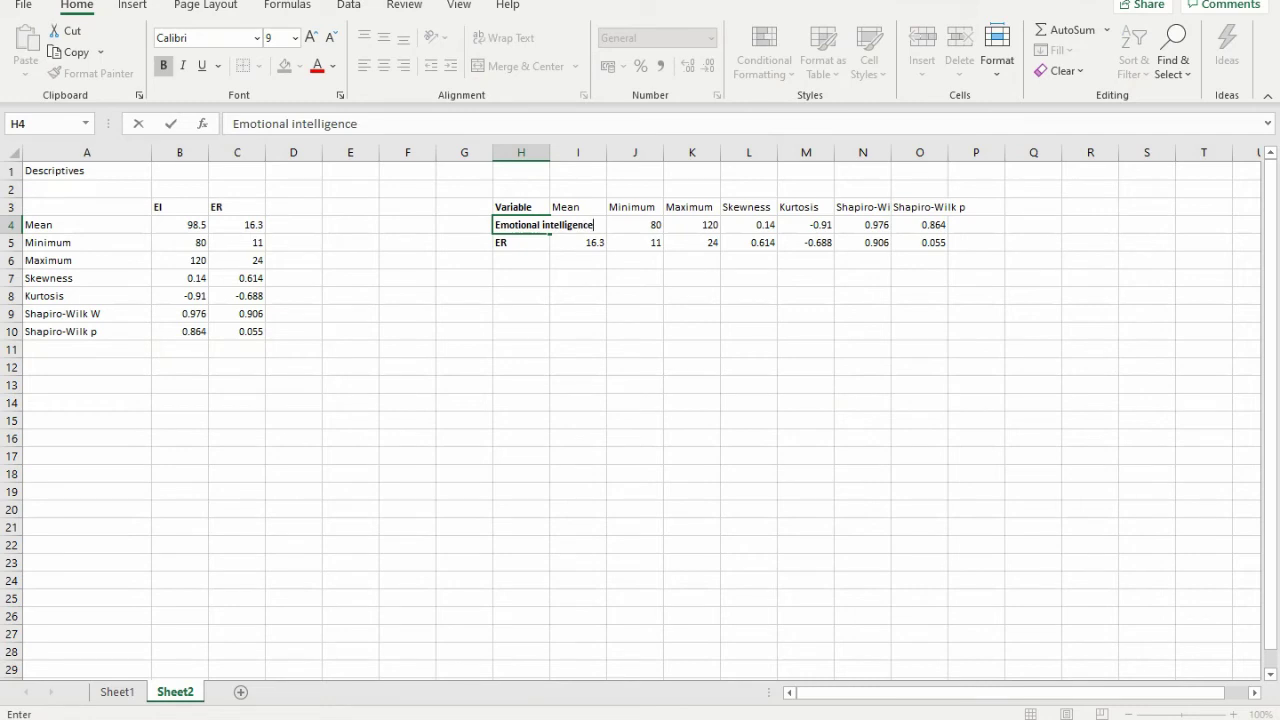
{"action": "key", "text": "Return"}
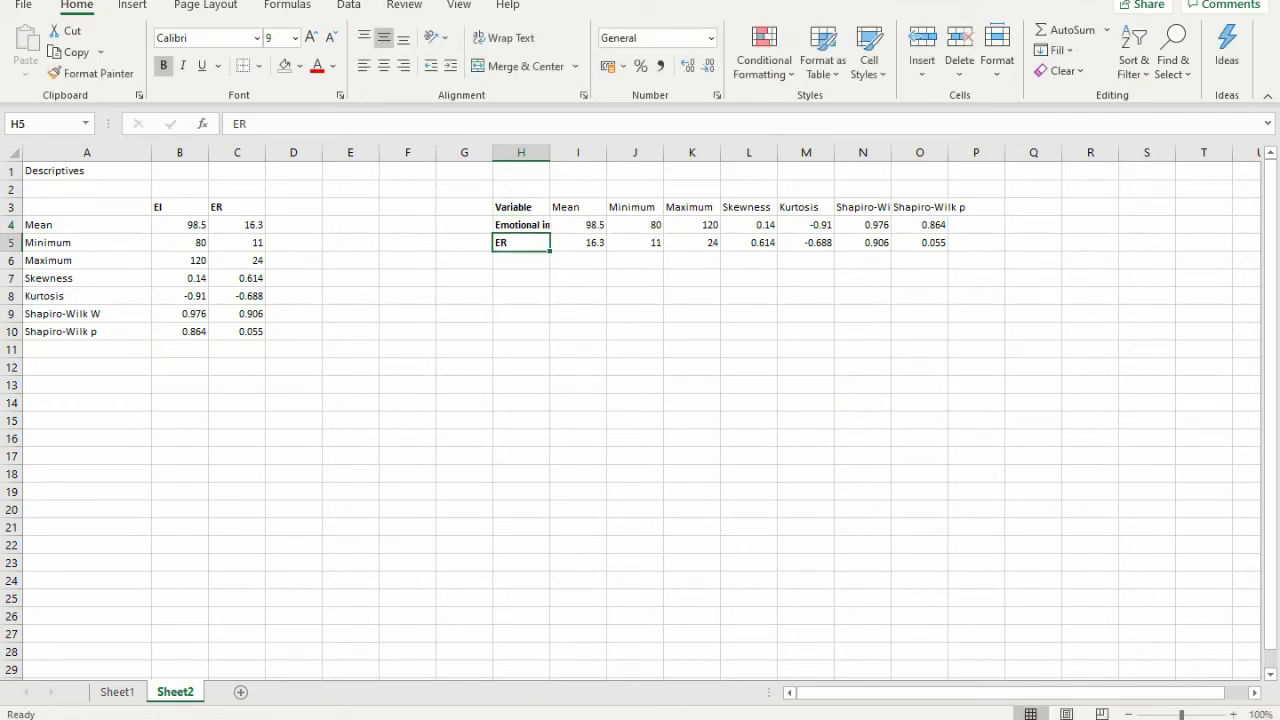
{"action": "type", "text": "Emotional regulation"}
{"action": "key", "text": "Tab"}
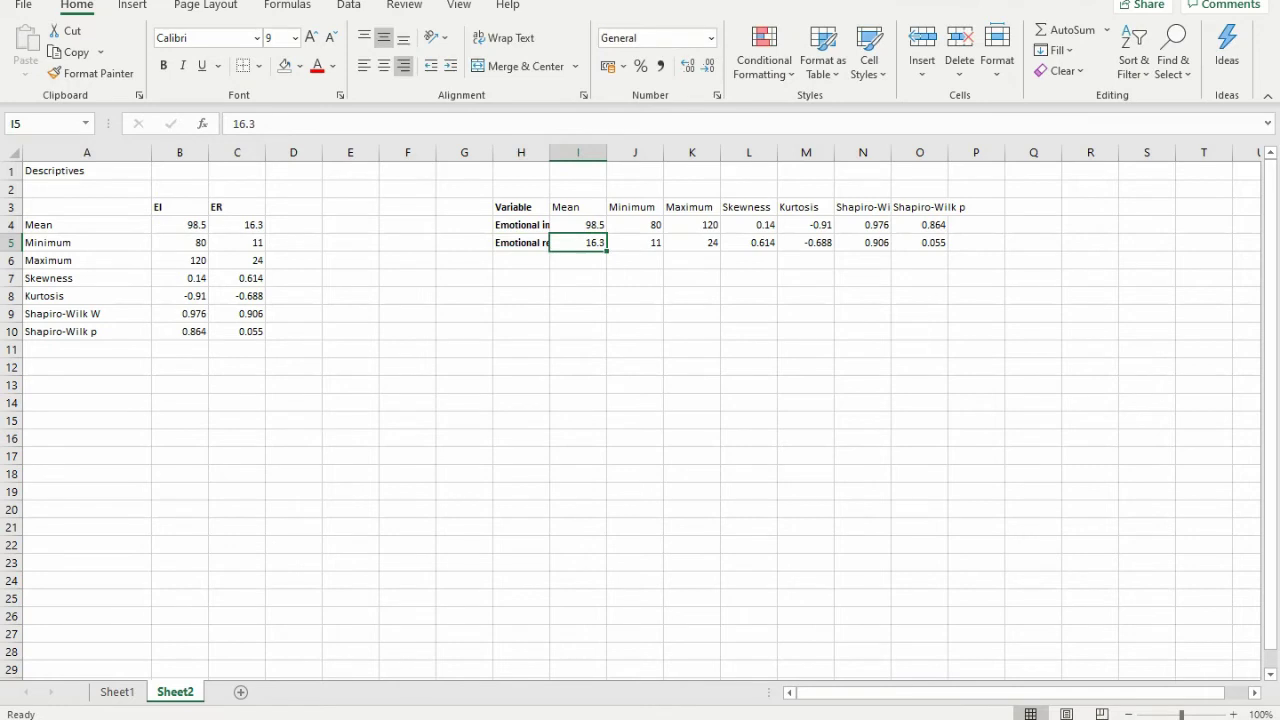
{"action": "left_click_drag", "start_coordinate": [549, 152], "coordinate": [607, 152]}
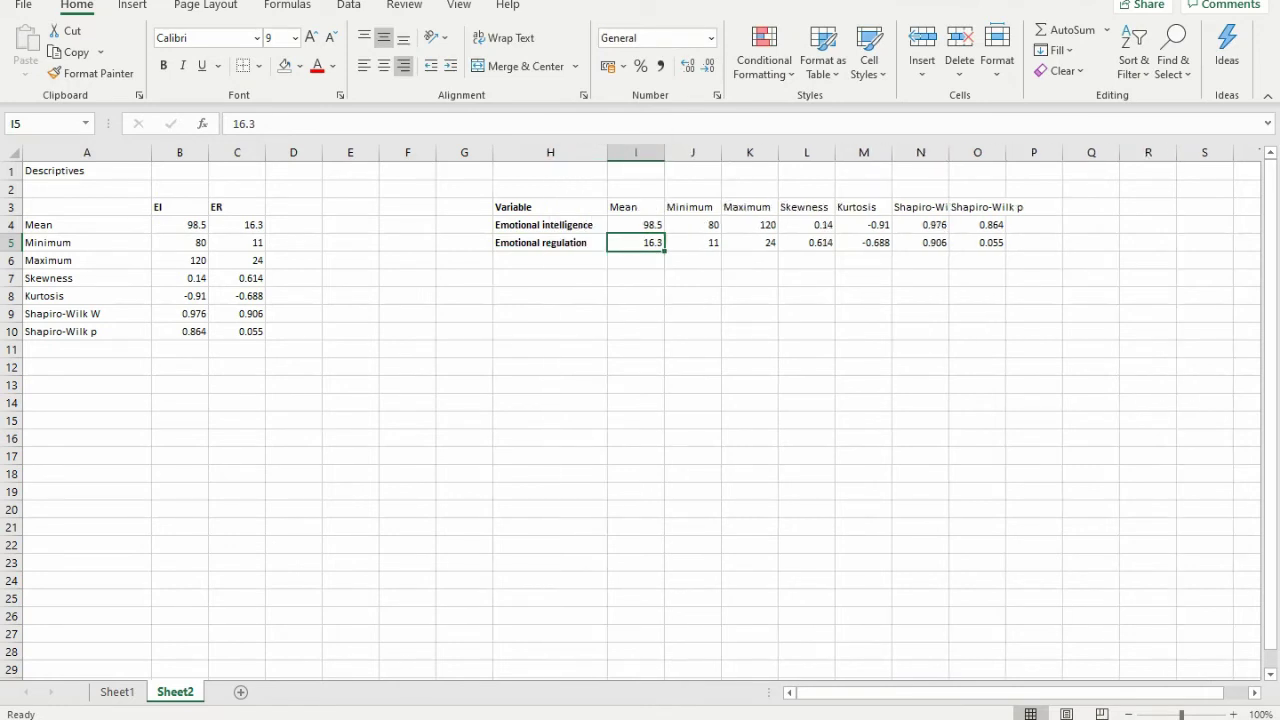
Shorten the "Minimum" and "Maximum" headers of the transposed table to "Min" and "Max"
{"action": "left_click", "coordinate": [692, 207]}
{"action": "type", "text": "Min"}
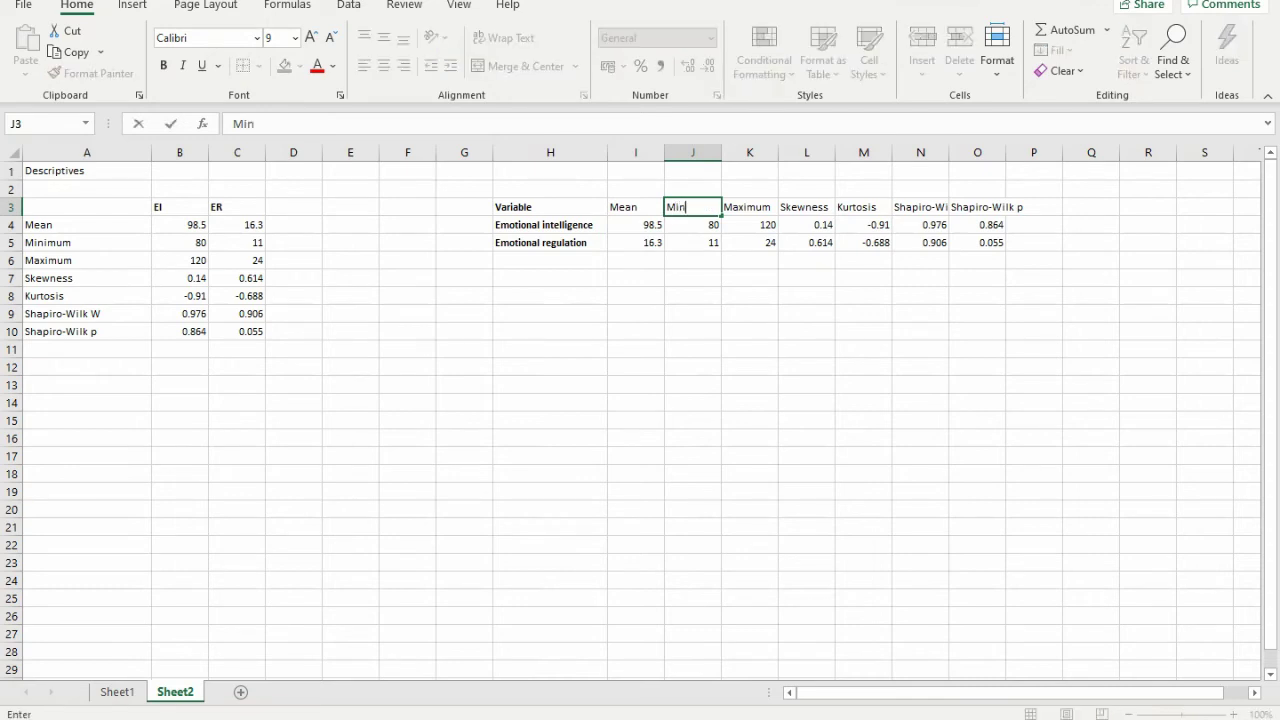
{"action": "key", "text": "Tab"}
{"action": "type", "text": "M"}
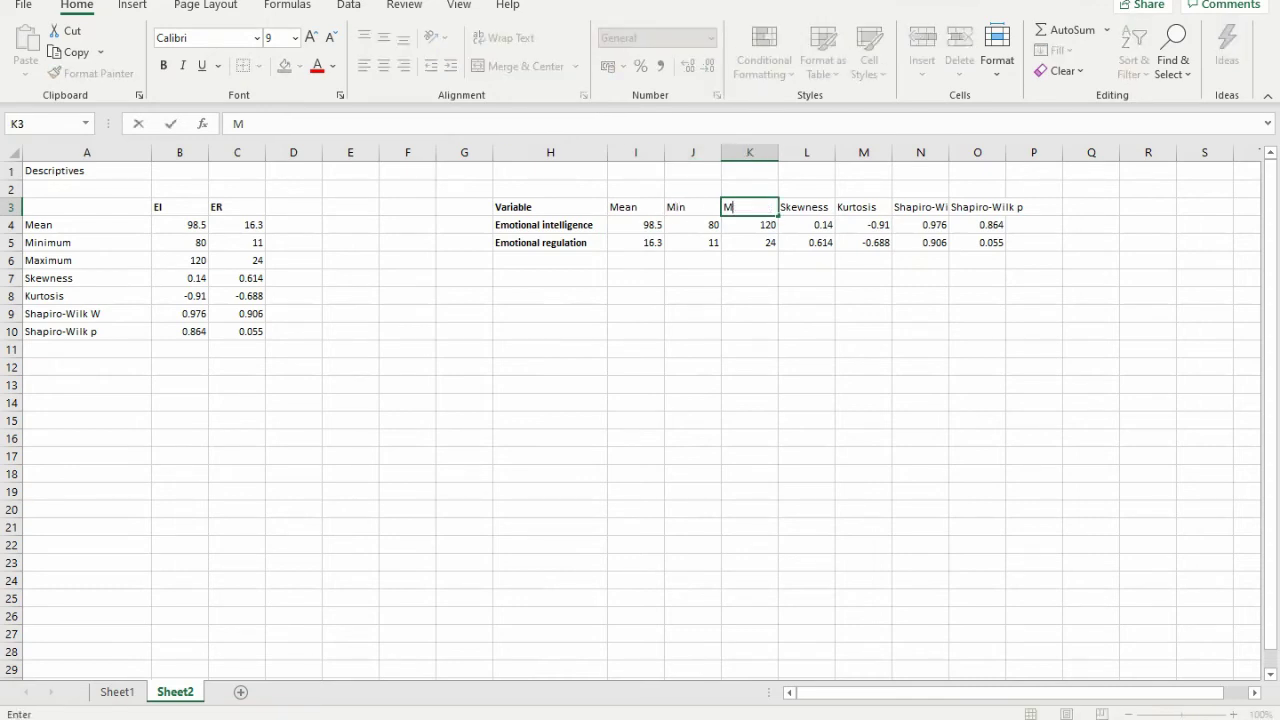
{"action": "type", "text": "ax"}
{"action": "key", "text": "Tab"}
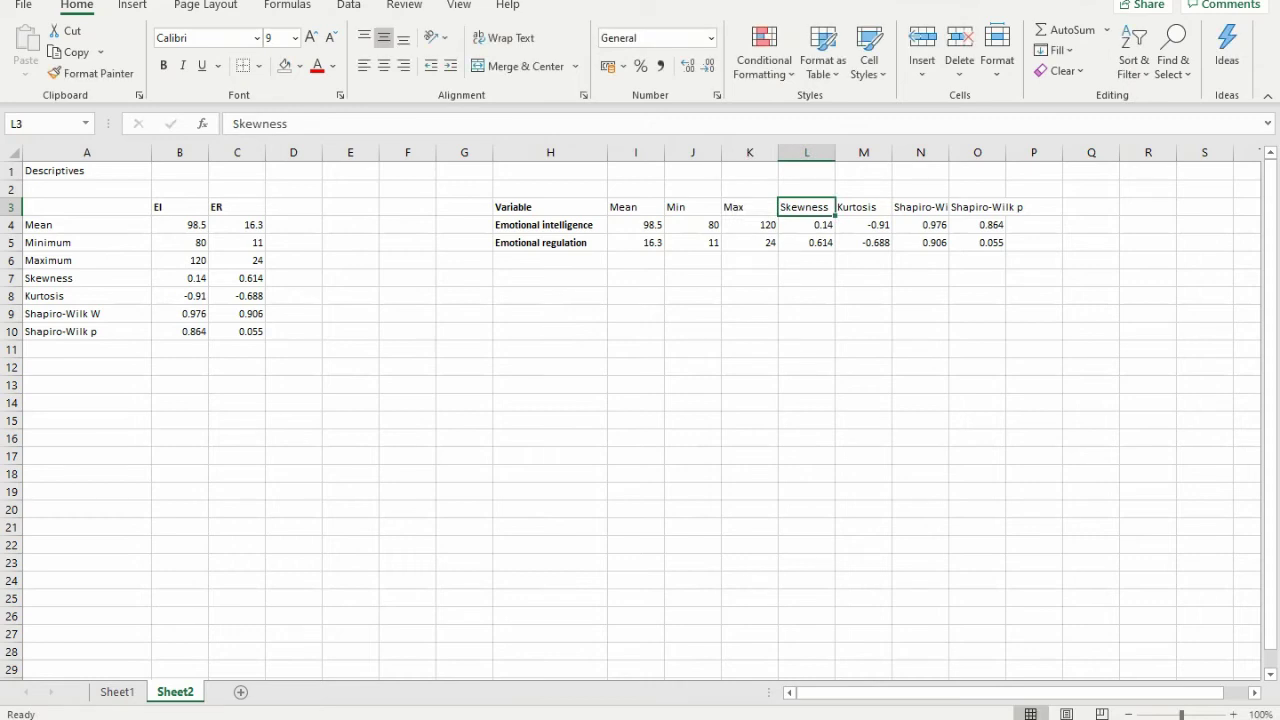
Rename the skewness, kurtosis and two Shapiro-Wilk headers in L3:O3 as "Sk", "Ku", "W" and "p"
{"action": "type", "text": "Sk"}
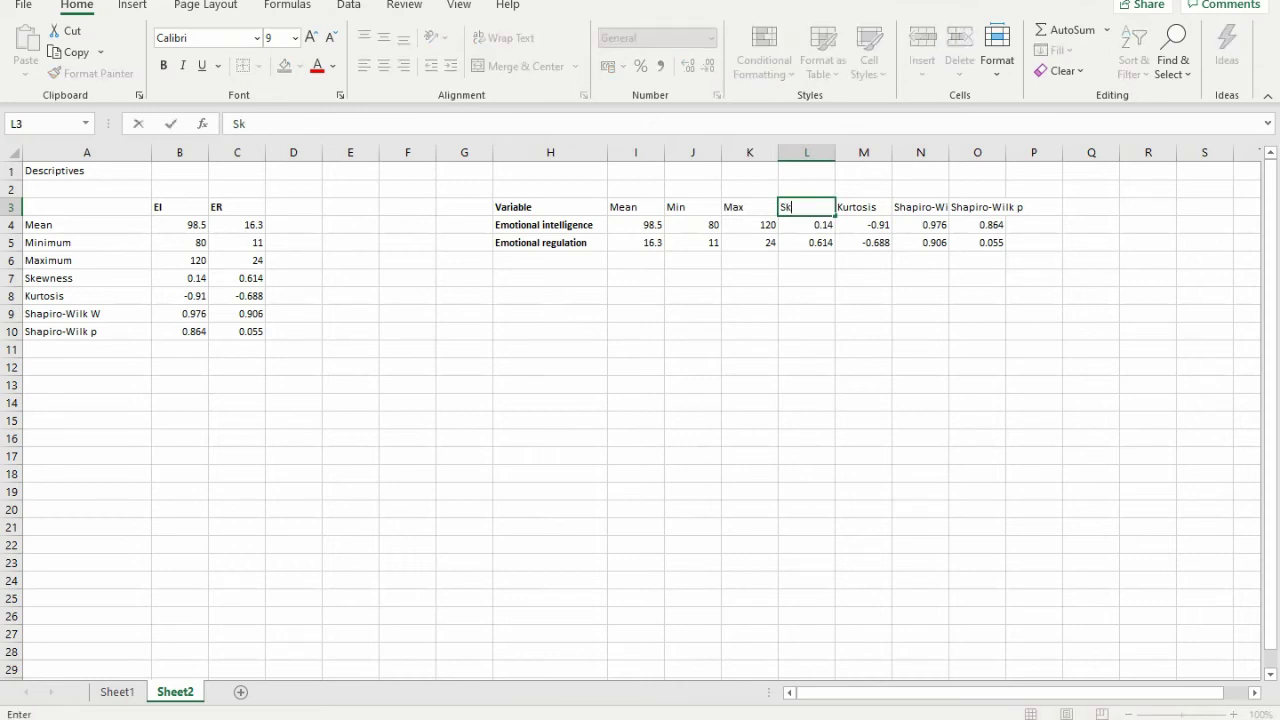
{"action": "key", "text": "Tab"}
{"action": "type", "text": "Ku"}
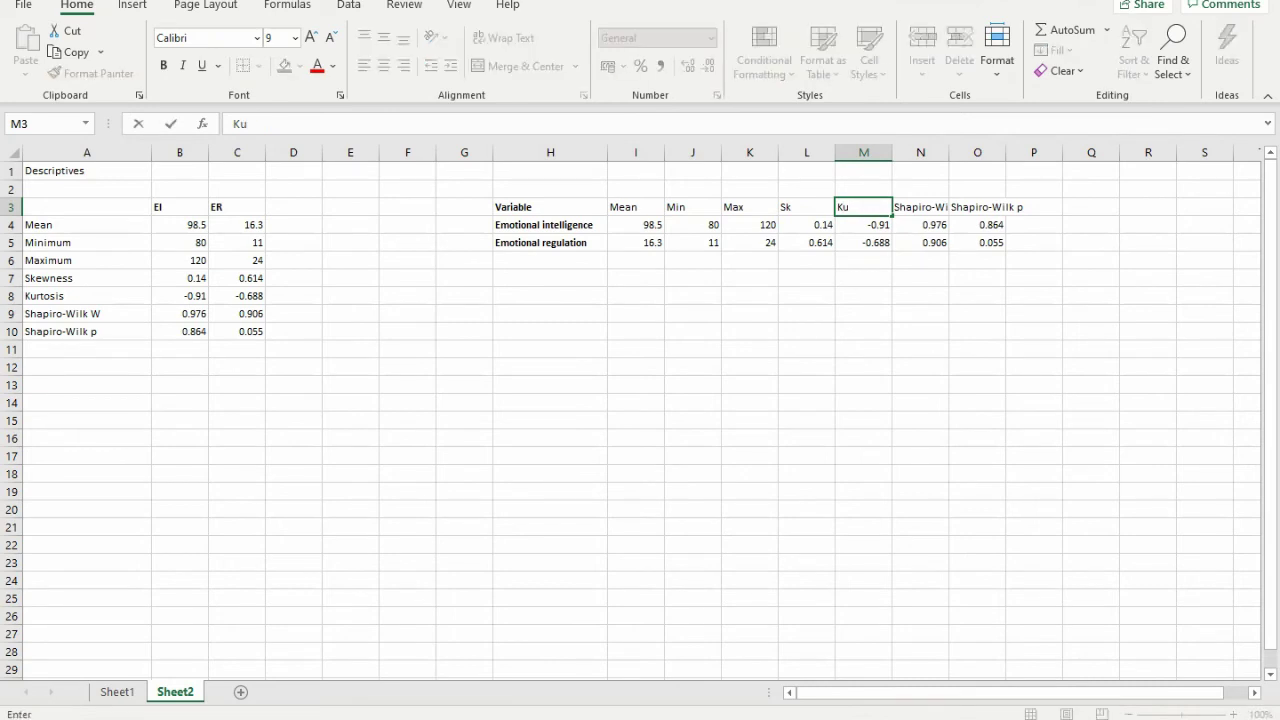
{"action": "key", "text": "Tab"}
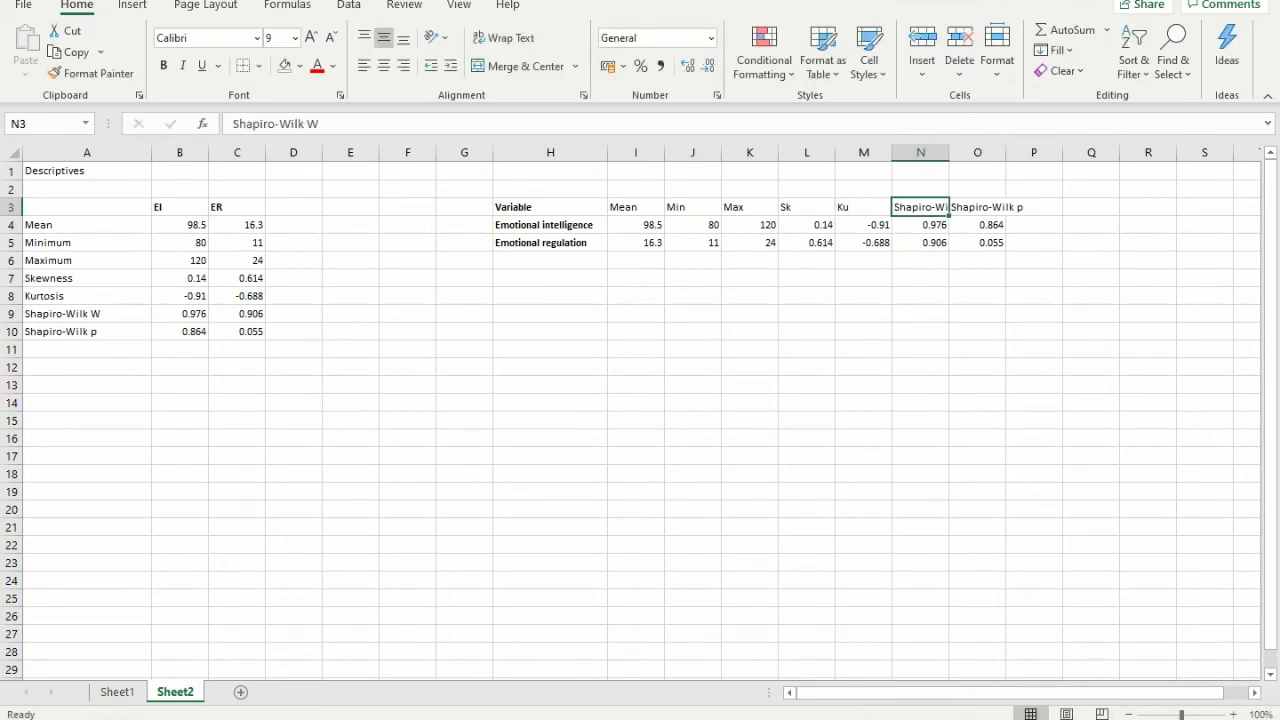
{"action": "type", "text": "W"}
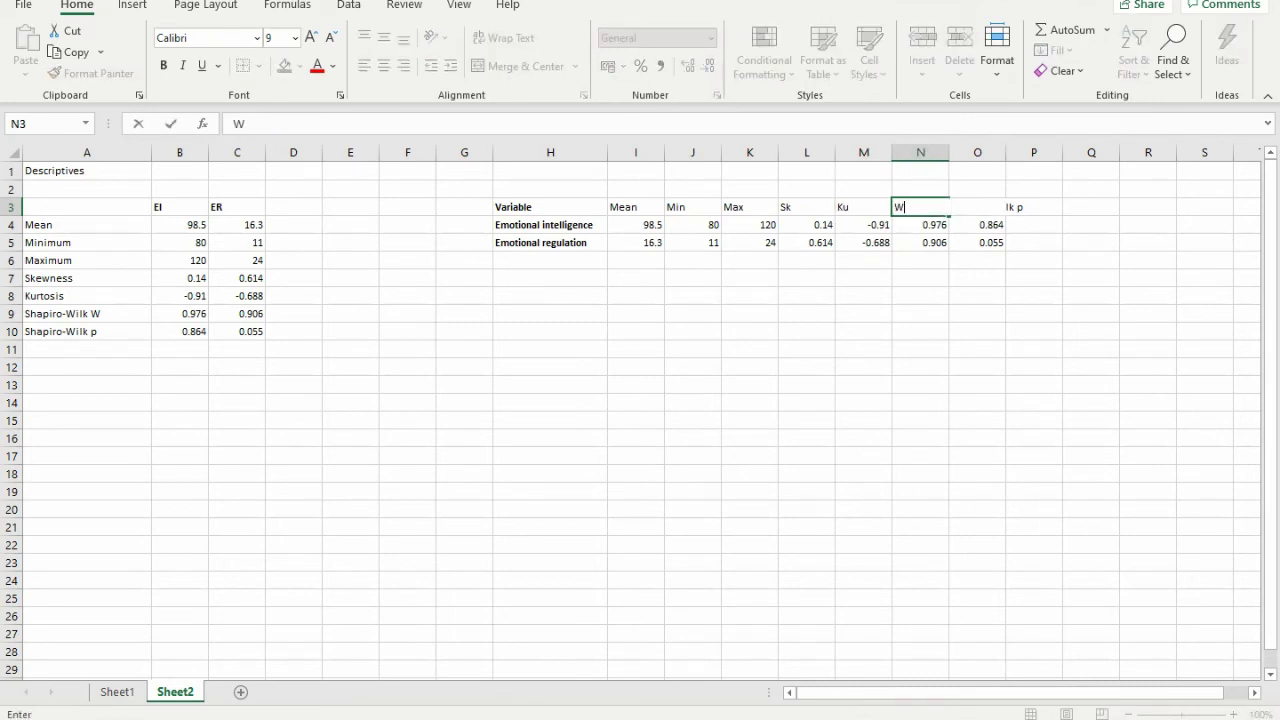
{"action": "key", "text": "Tab"}
{"action": "type", "text": "p"}
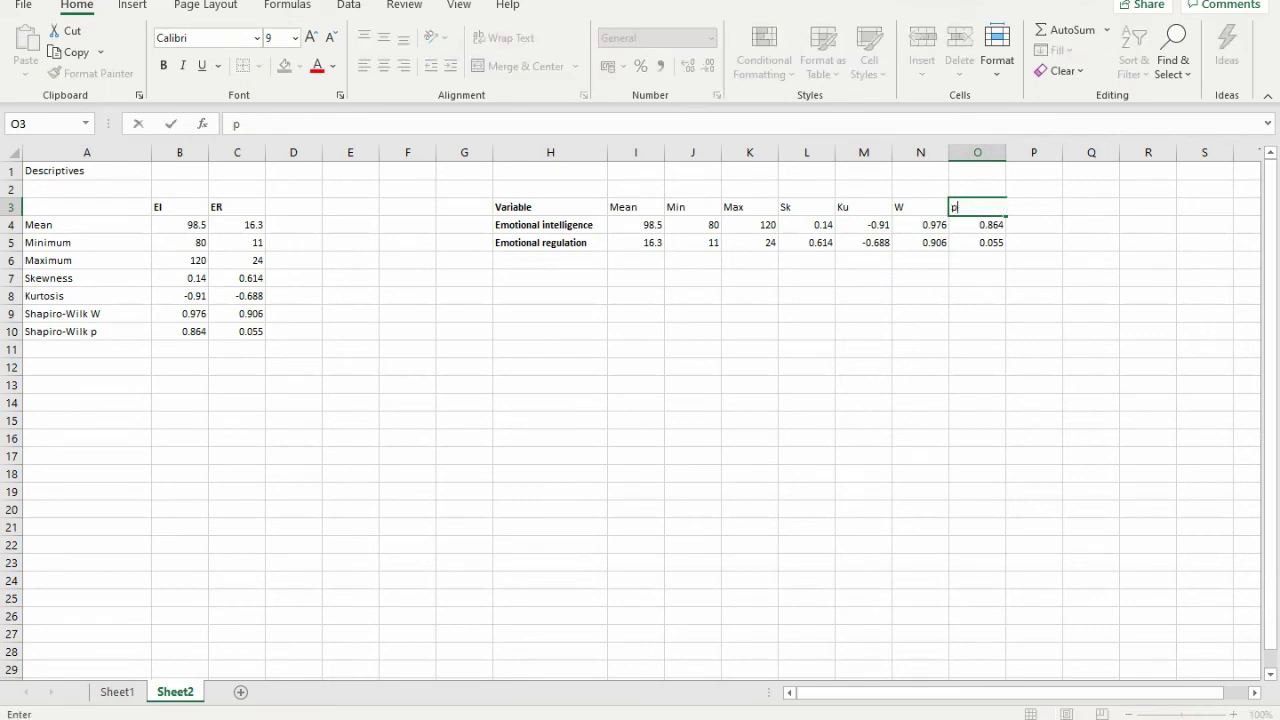
{"action": "key", "text": "Return"}
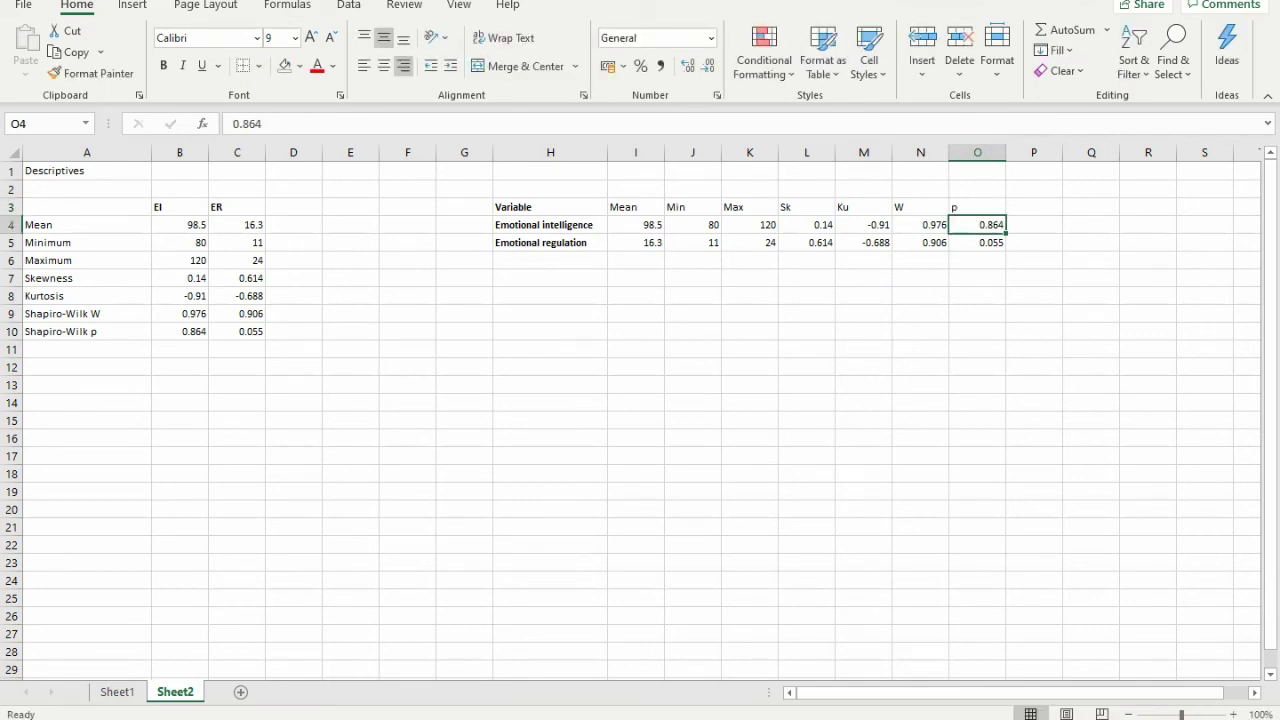
Remove the bold formatting from the transposed table in H3:O5 and copy the table
{"action": "key", "text": "Up"}
{"action": "key", "text": "Left"}
{"action": "key", "text": "Left"}
{"action": "key", "text": "Left"}
{"action": "key", "text": "Left"}
{"action": "key", "text": "Left"}
{"action": "key", "text": "Left"}
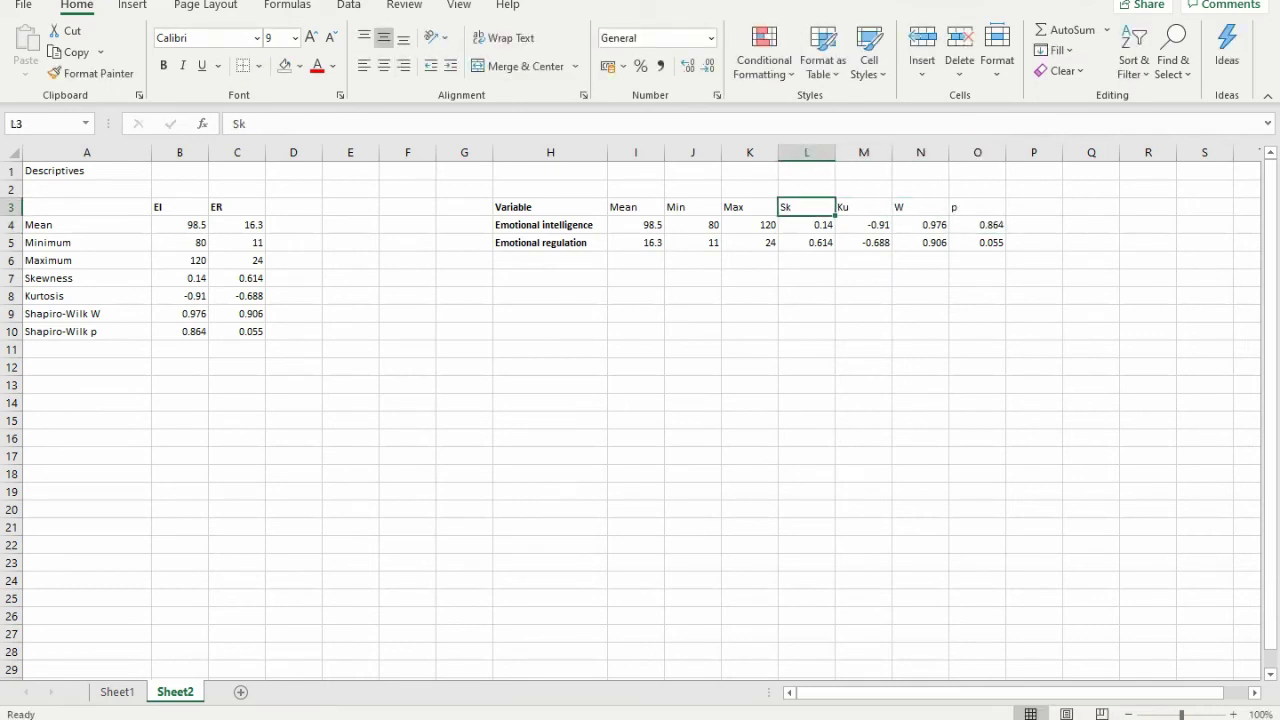
{"action": "key", "text": "Left"}
{"action": "key", "text": "shift+Right"}
{"action": "key", "text": "shift+Right"}
{"action": "key", "text": "shift+Right"}
{"action": "key", "text": "shift+Right"}
{"action": "key", "text": "shift+Right"}
{"action": "key", "text": "shift+Right"}
{"action": "key", "text": "shift+Right"}
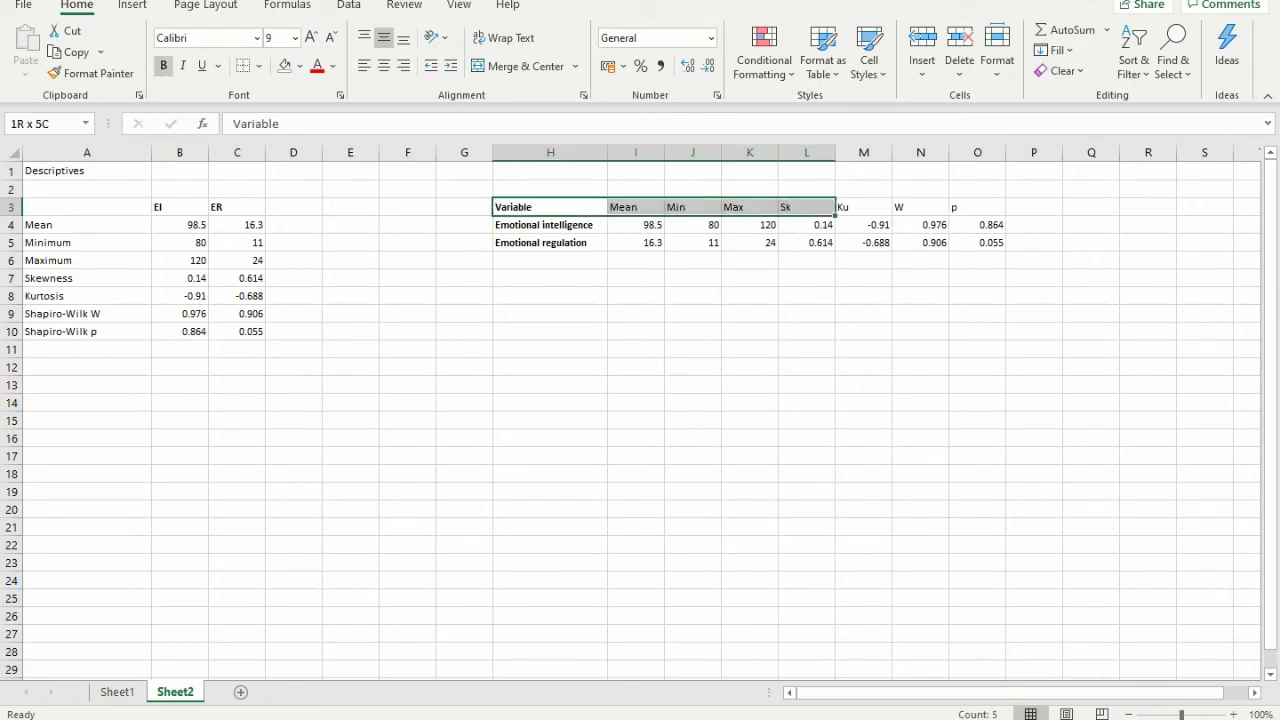
{"action": "key", "text": "shift+Down"}
{"action": "key", "text": "shift+Down"}
{"action": "key", "text": "ctrl+c"}
{"action": "key", "text": "ctrl+b"}
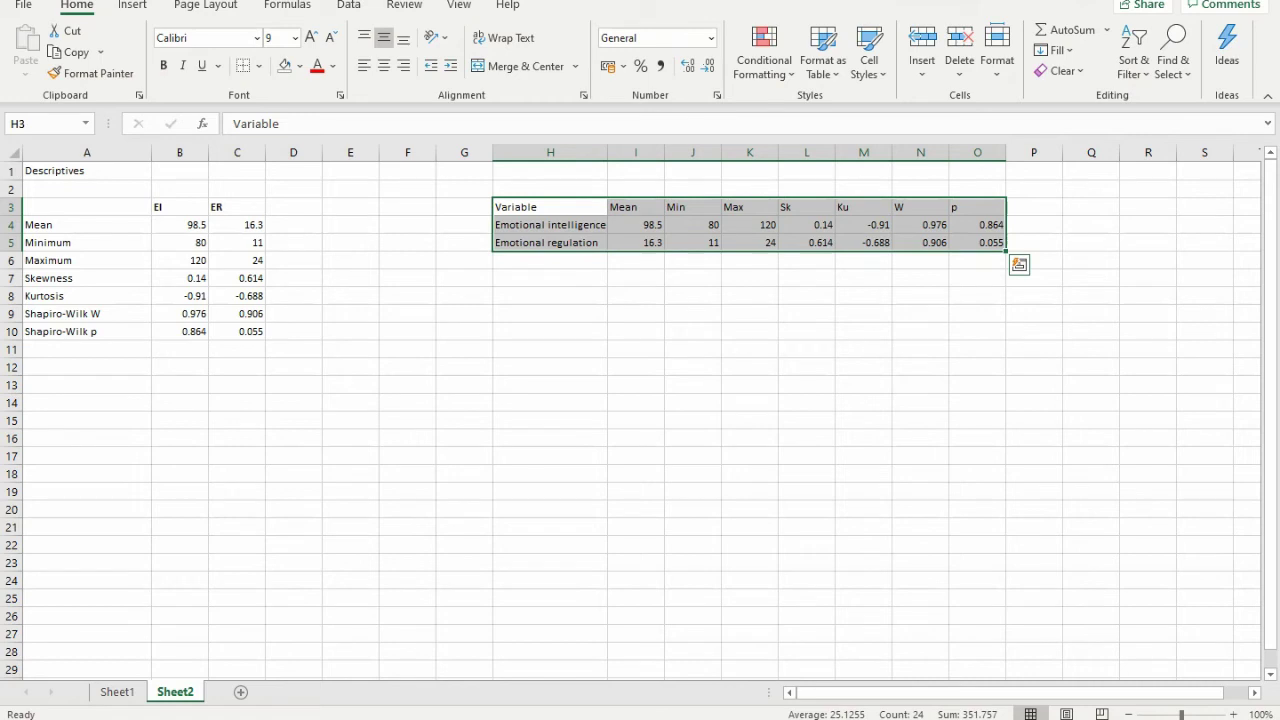
Switch to the blank Word document, paste the table and add a bottom and a top border to it
{"action": "left_click", "coordinate": [766, 719]}
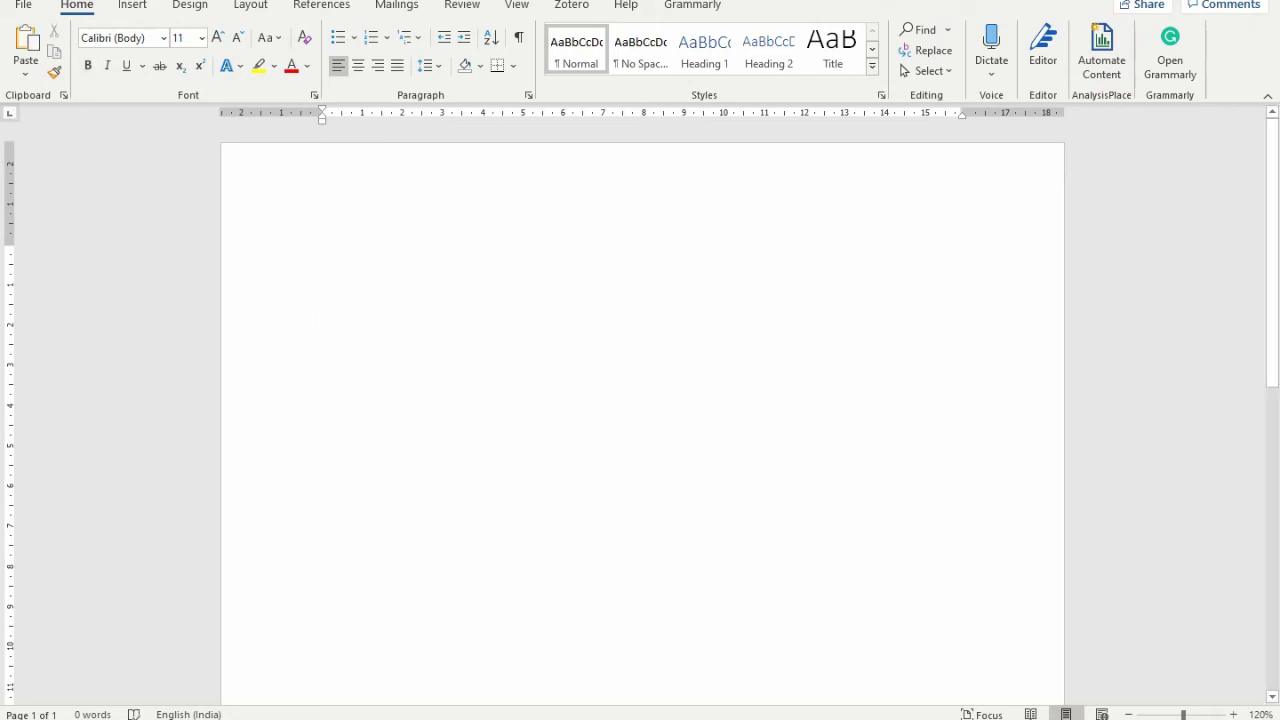
{"action": "key", "text": "ctrl+v"}
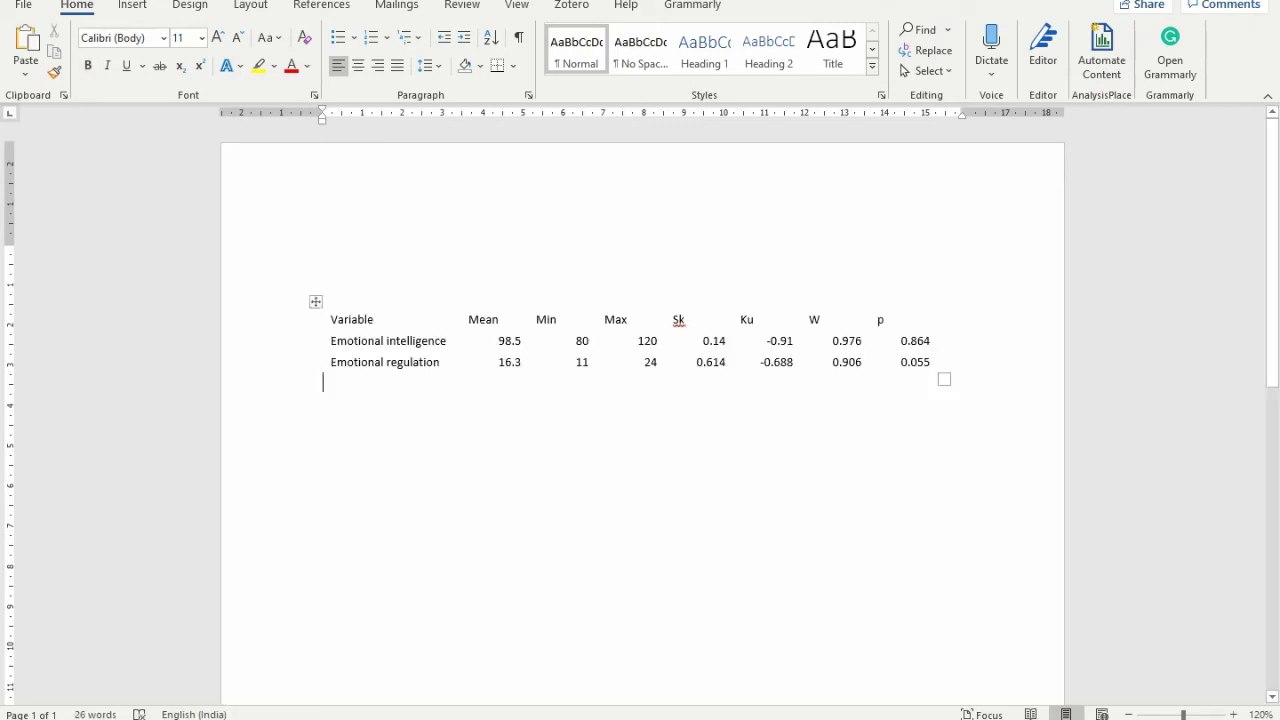
{"action": "left_click", "coordinate": [316, 302]}
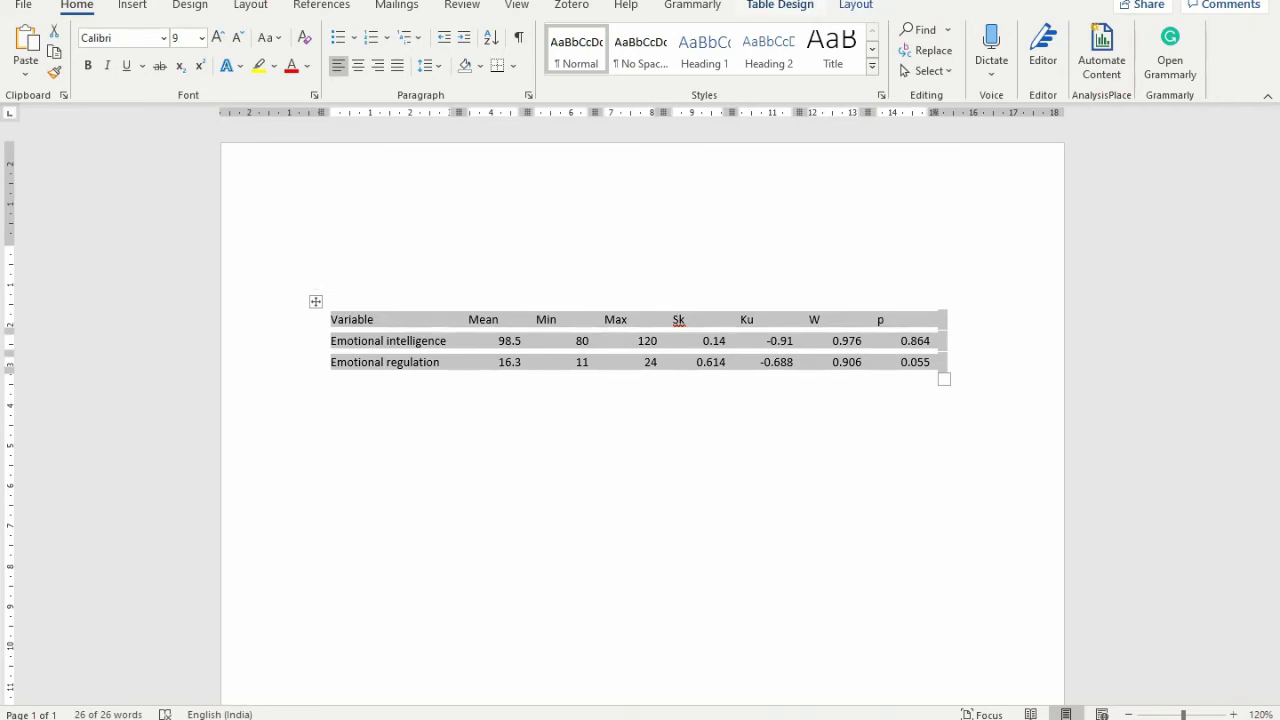
{"action": "left_click", "coordinate": [780, 5]}
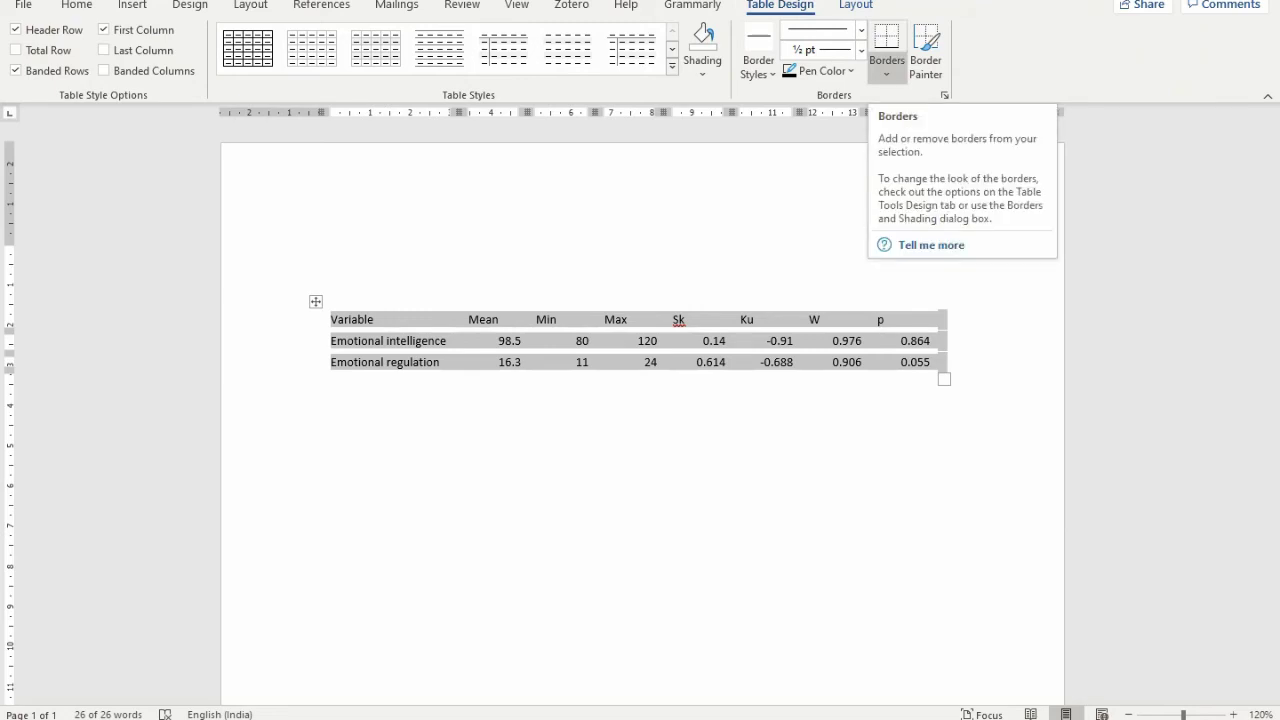
{"action": "left_click", "coordinate": [886, 50]}
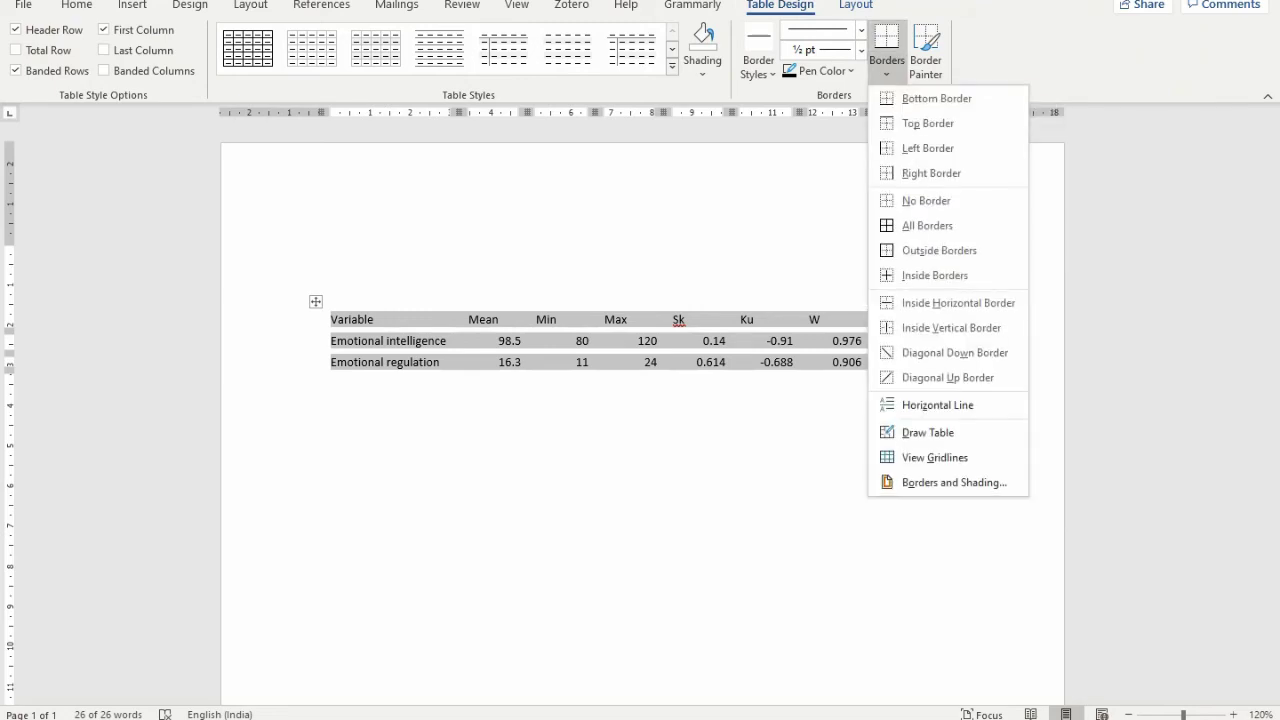
{"action": "left_click", "coordinate": [936, 98]}
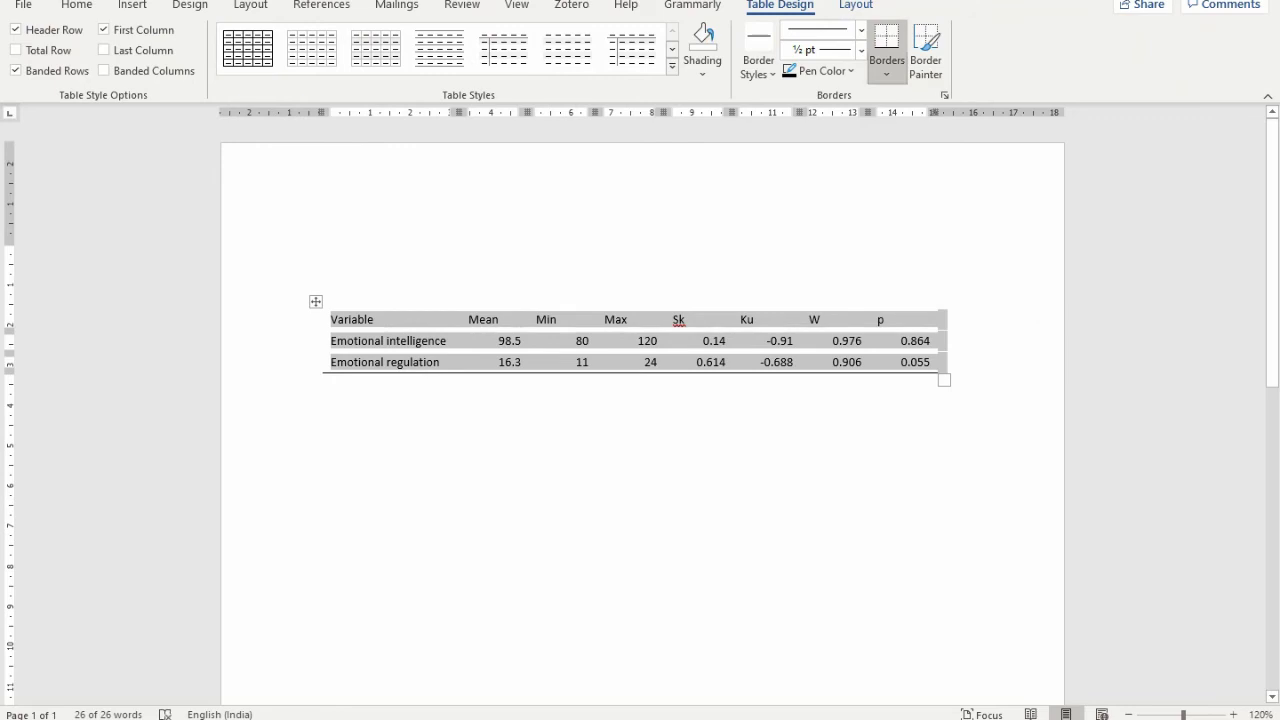
{"action": "left_click", "coordinate": [886, 55]}
{"action": "left_click", "coordinate": [936, 123]}
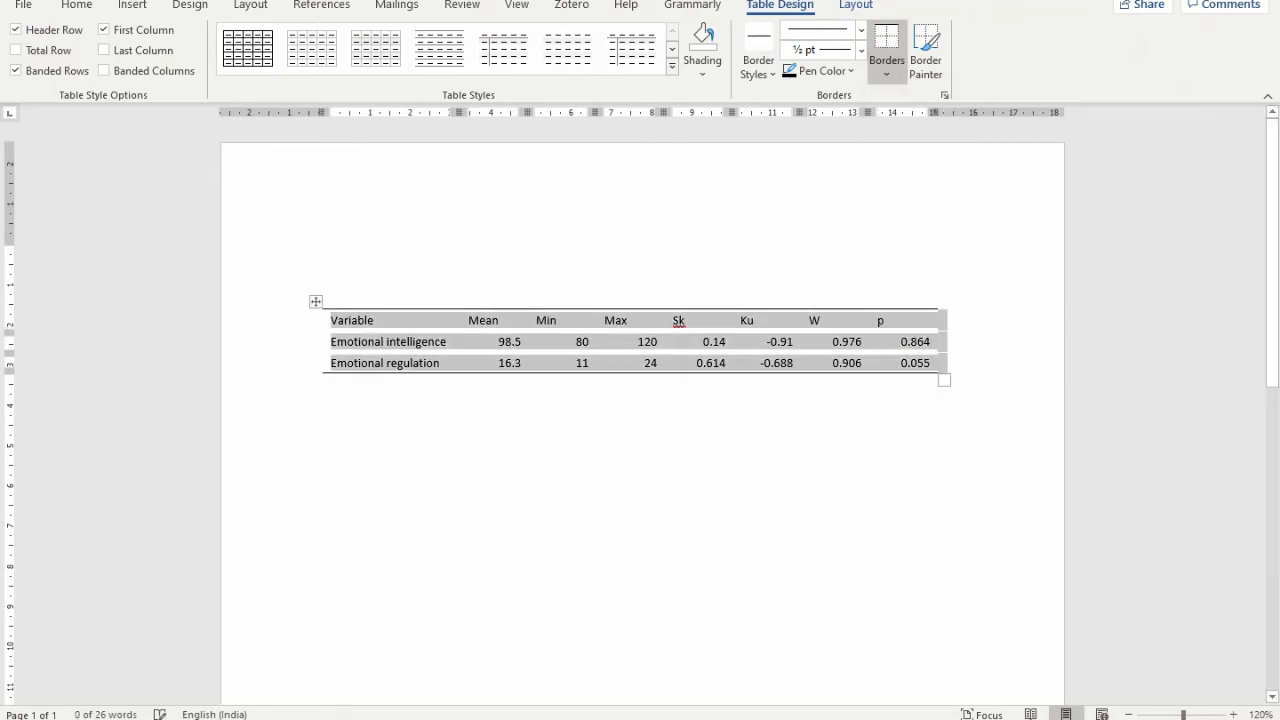
Add a bottom border under the table's header row
{"action": "left_click", "coordinate": [349, 320]}
{"action": "left_click_drag", "start_coordinate": [349, 320], "coordinate": [930, 320]}
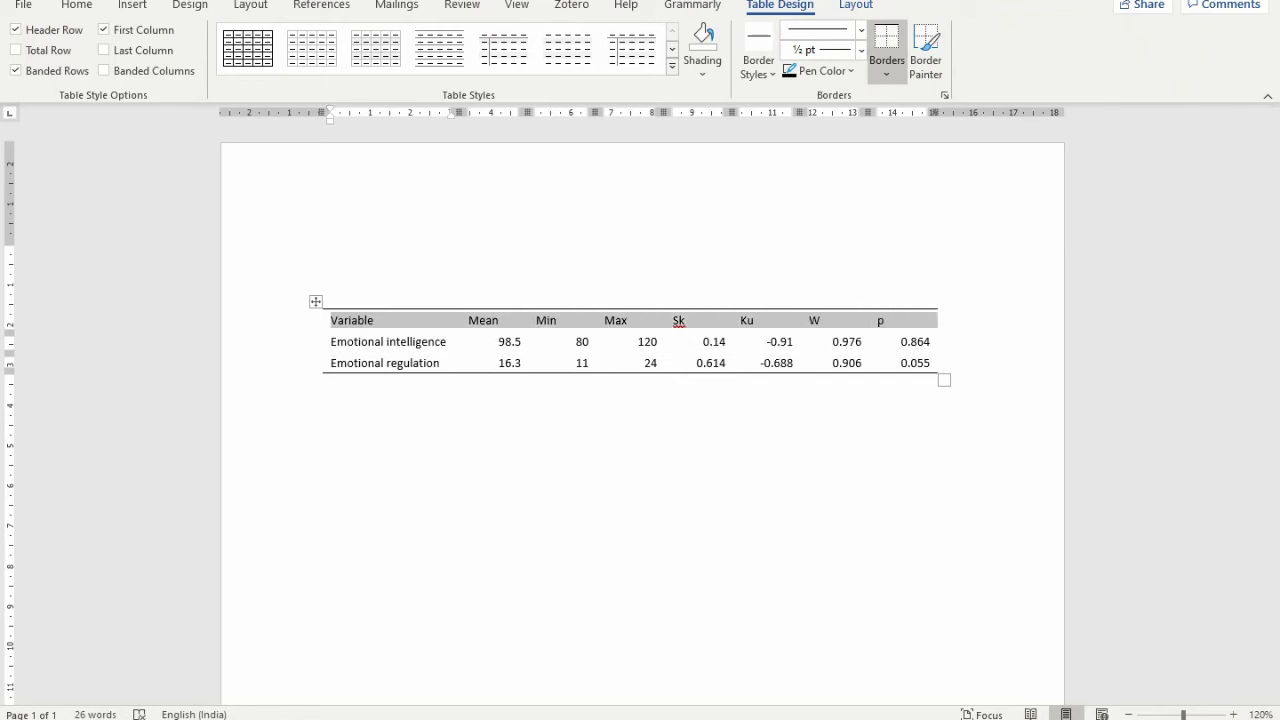
{"action": "left_click", "coordinate": [886, 74]}
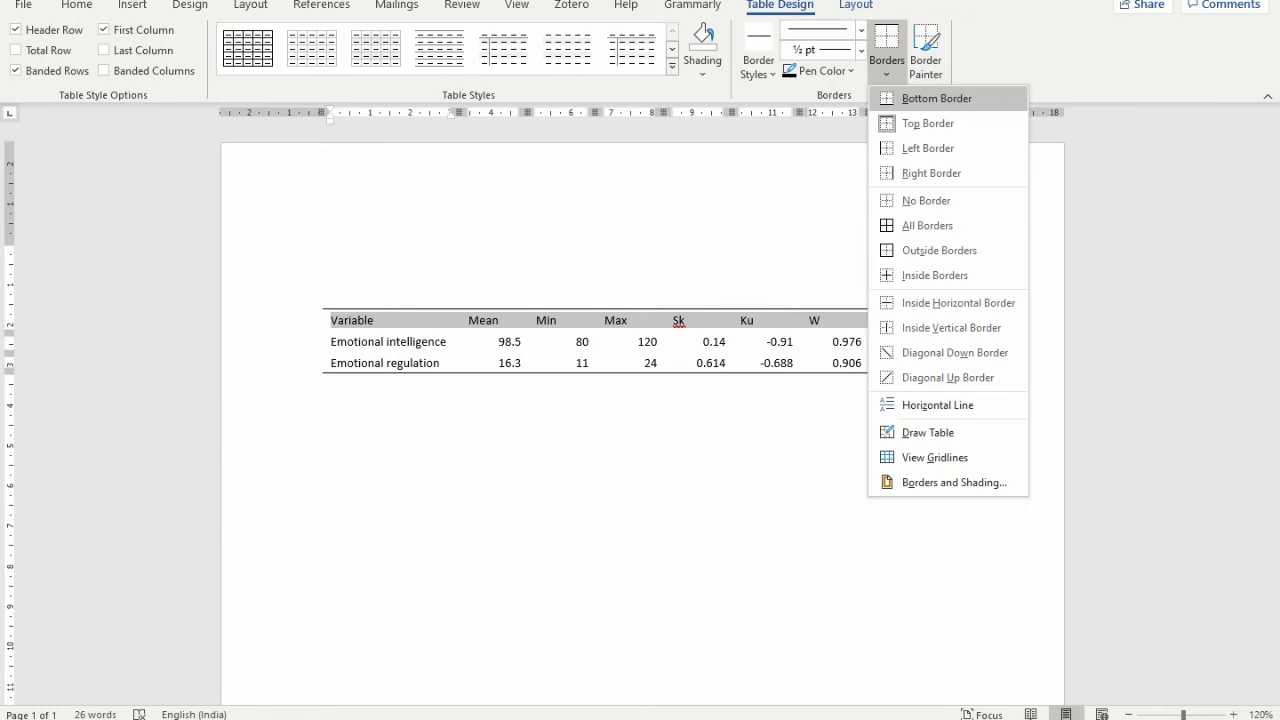
{"action": "left_click", "coordinate": [925, 97]}
{"action": "left_click", "coordinate": [324, 386]}
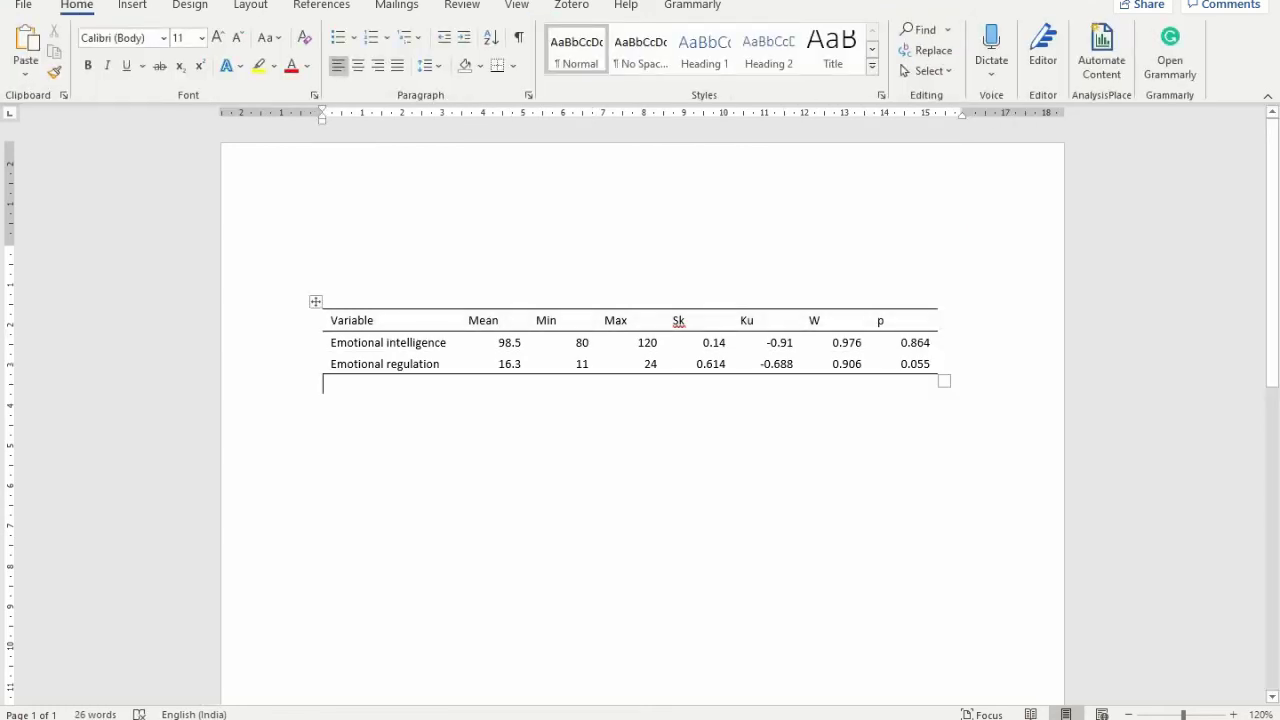
Centre the text in the table's statistics columns from Mean to p
{"action": "left_click", "coordinate": [484, 308]}
{"action": "left_click_drag", "start_coordinate": [484, 308], "coordinate": [905, 310]}
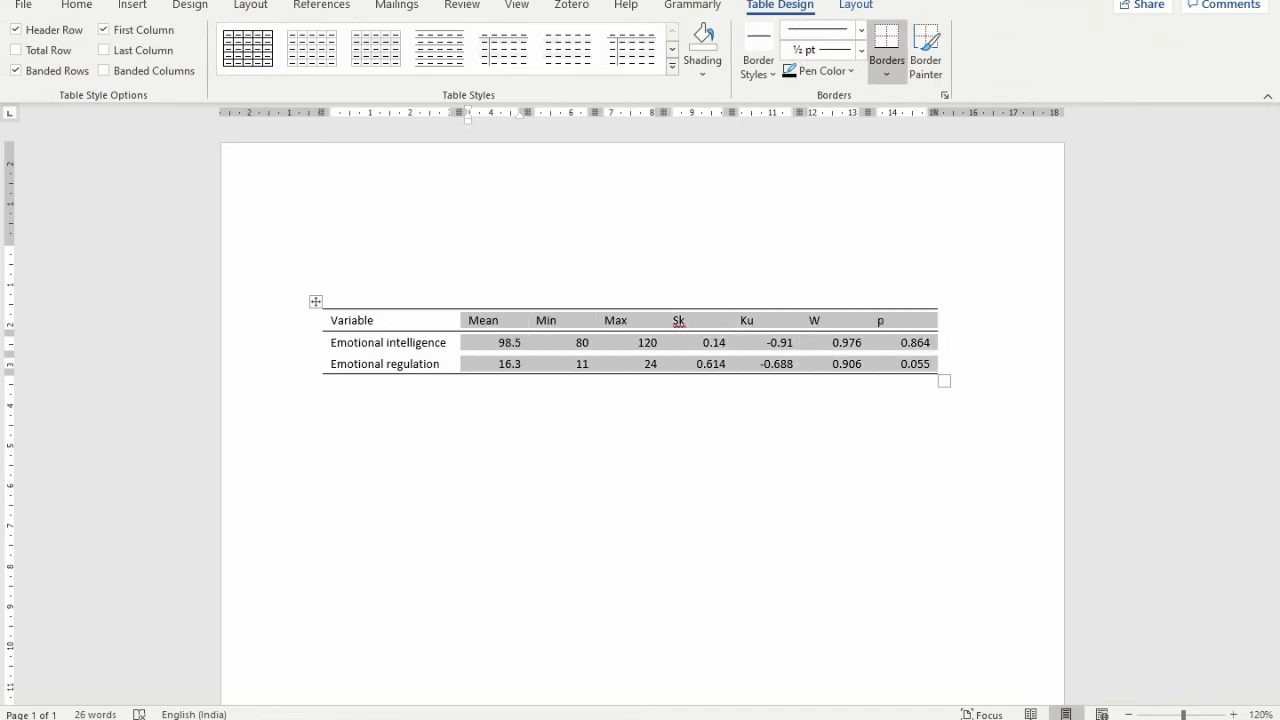
{"action": "left_click", "coordinate": [856, 5]}
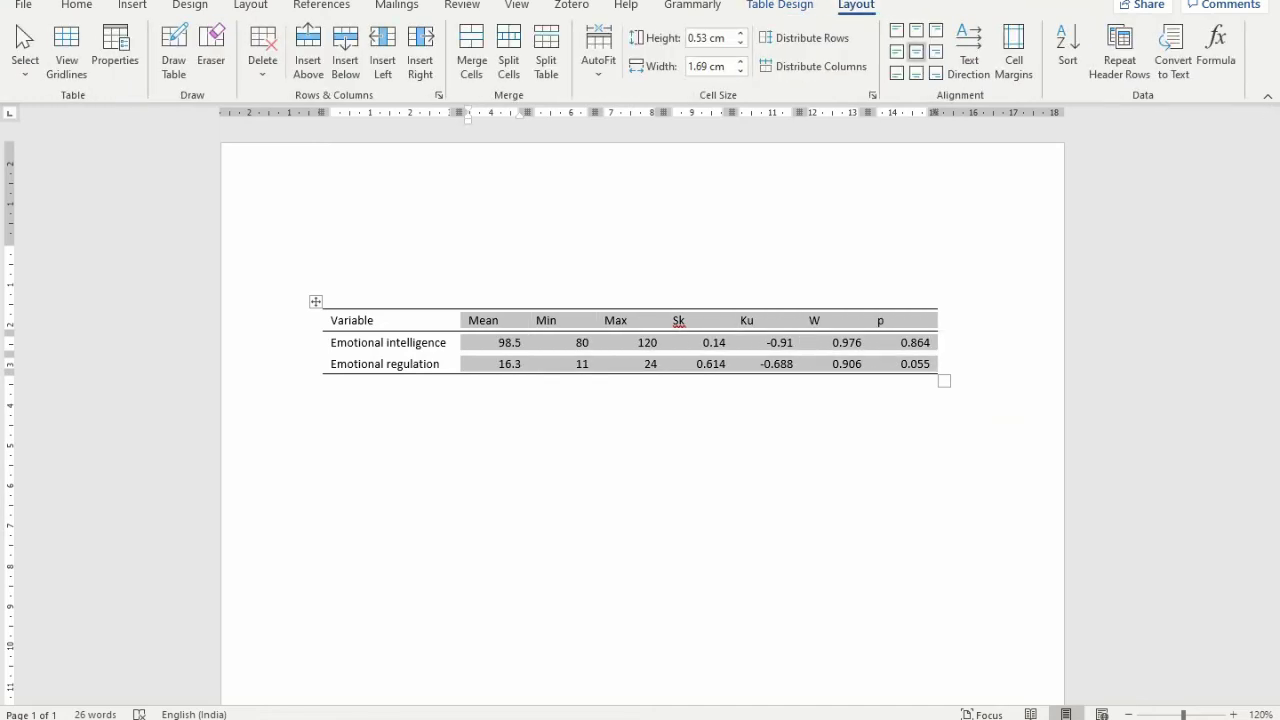
{"action": "key", "text": "ctrl+e"}
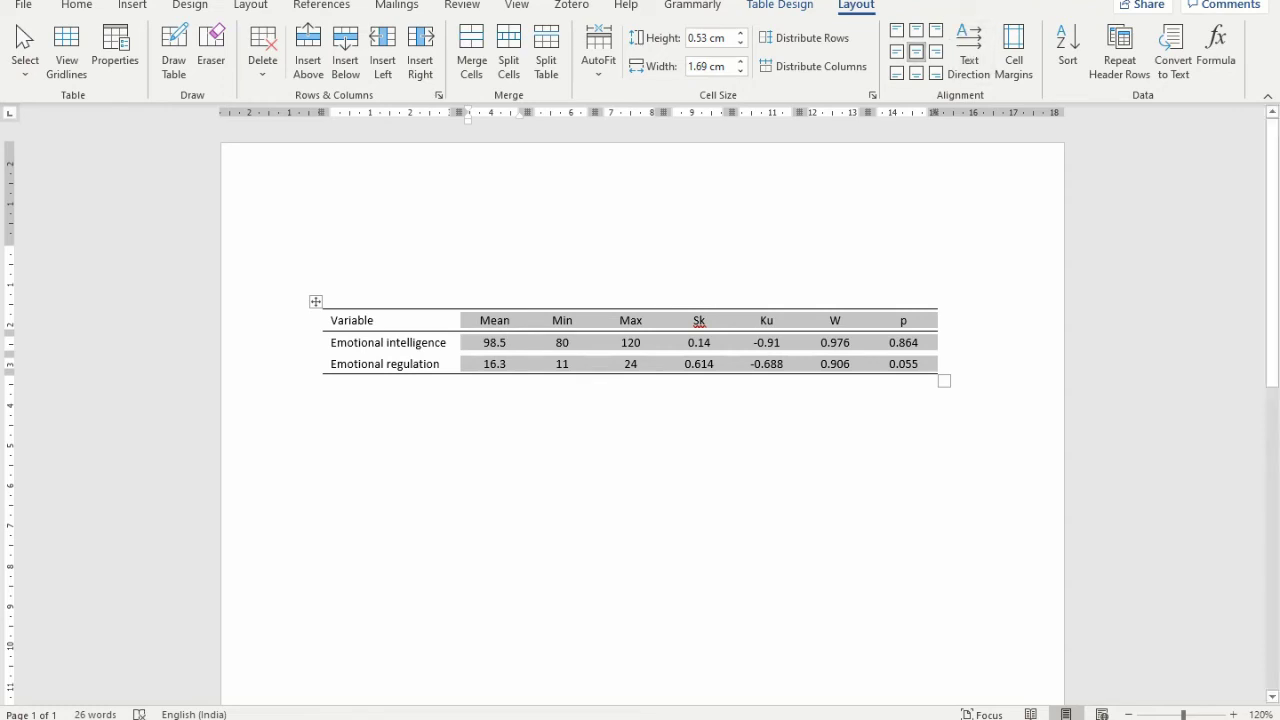
{"action": "left_click", "coordinate": [324, 385]}
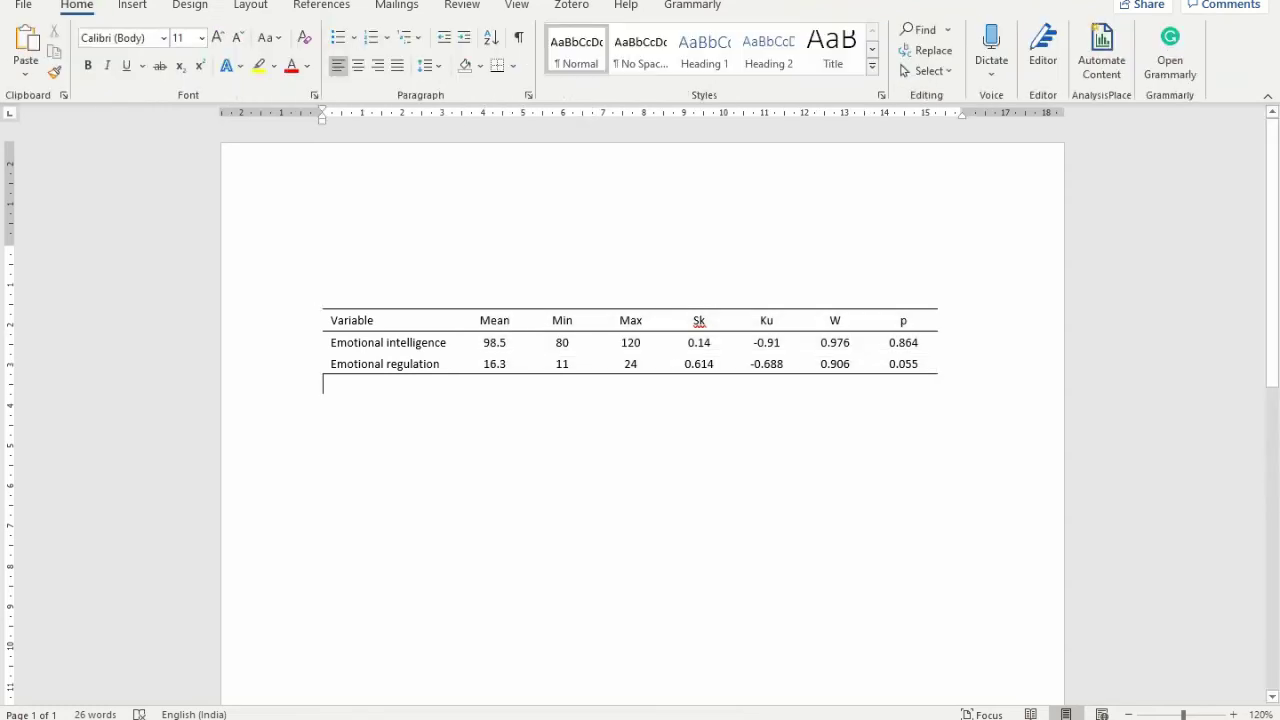